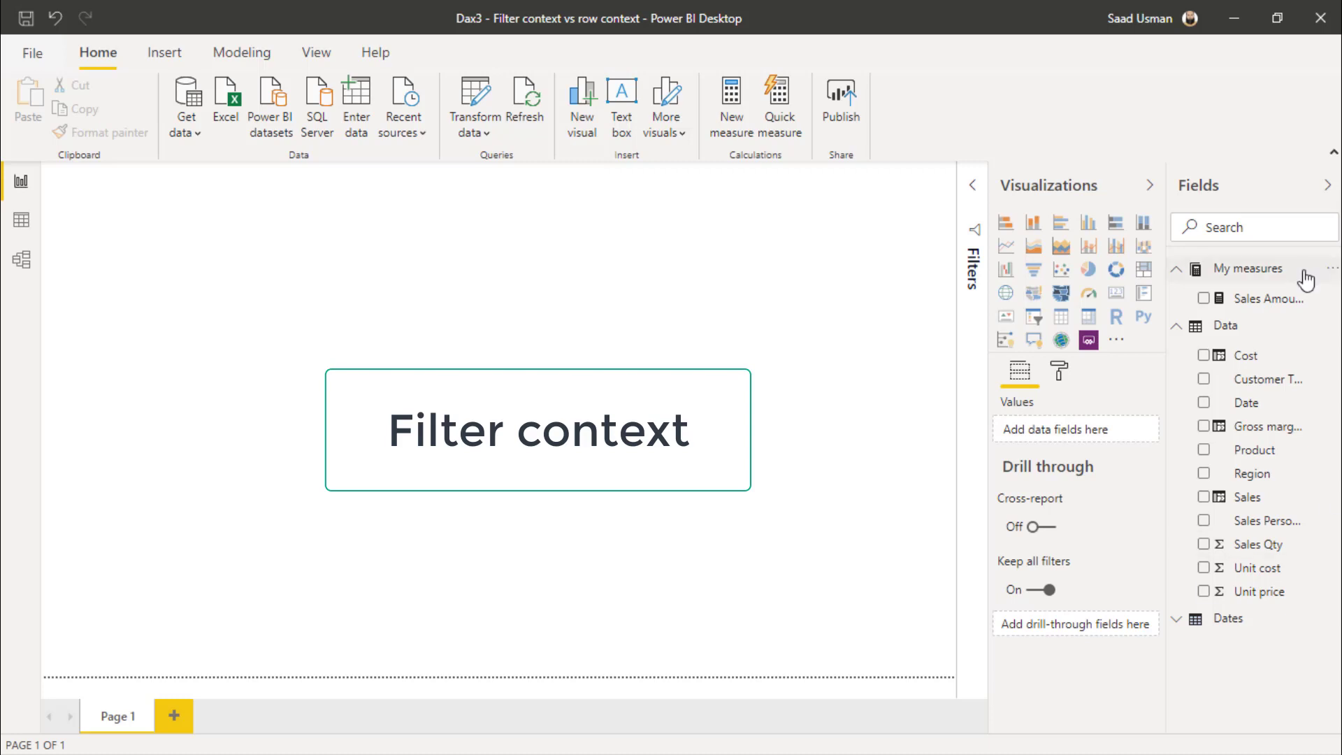
# - Open the Sales Amount measure's formula and place the measure on the empty report canvas as a matrix
pyautogui.click(1267, 299)
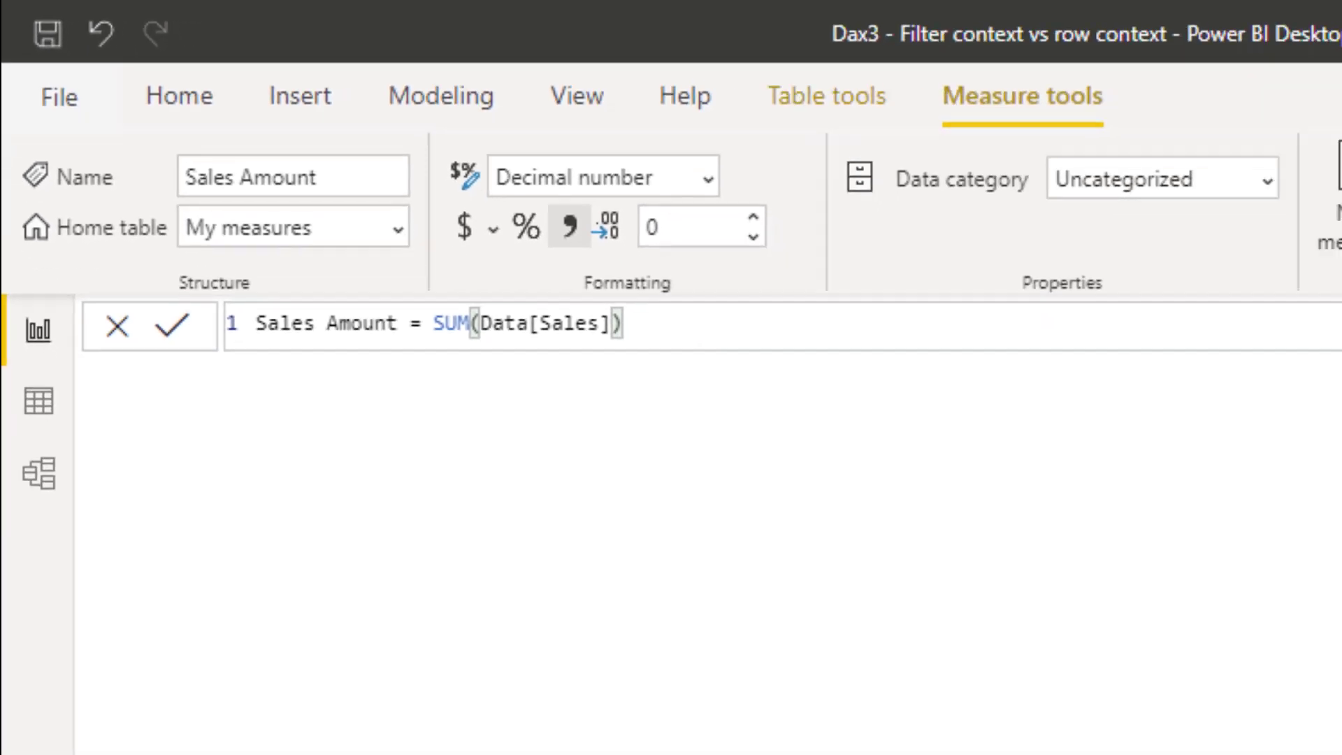
pyautogui.moveTo(1251, 299); pyautogui.dragTo(608, 376)
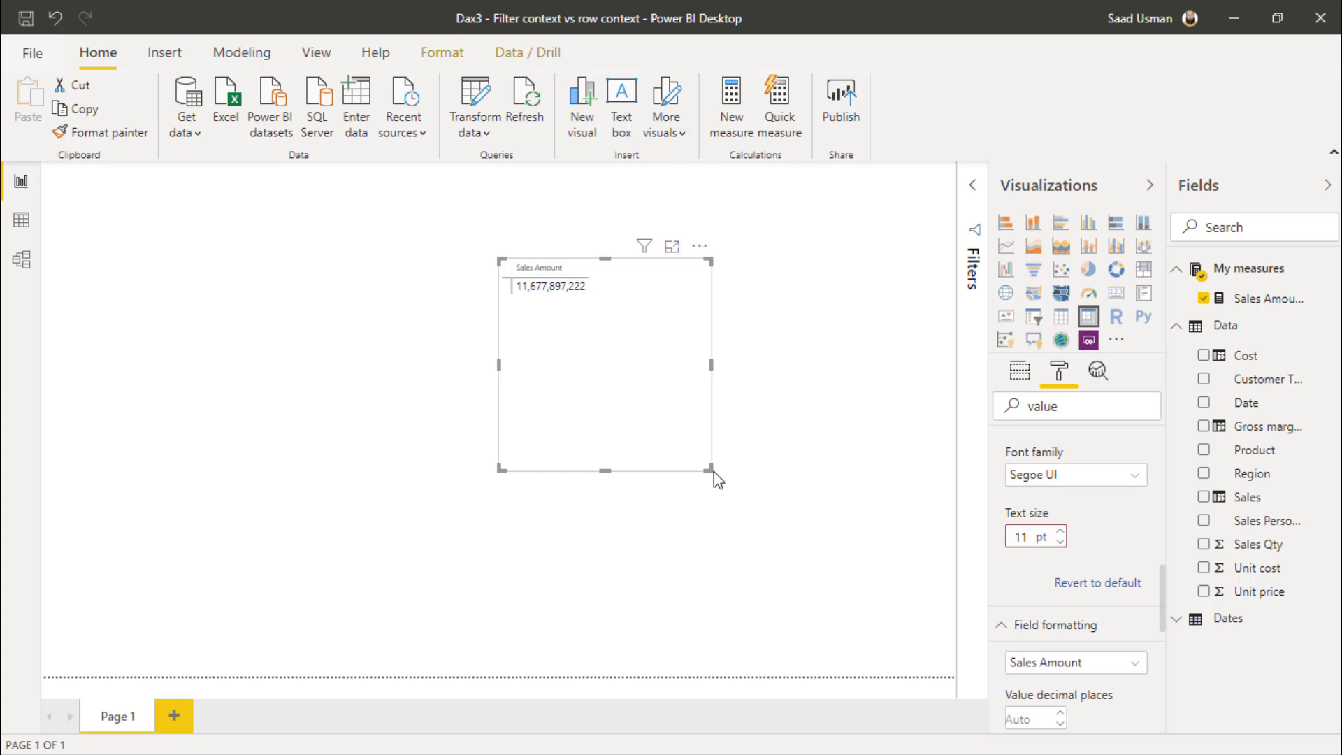
# - Add the Product field to the matrix rows
pyautogui.click(1020, 371)
pyautogui.moveTo(1271, 451); pyautogui.dragTo(1114, 437)
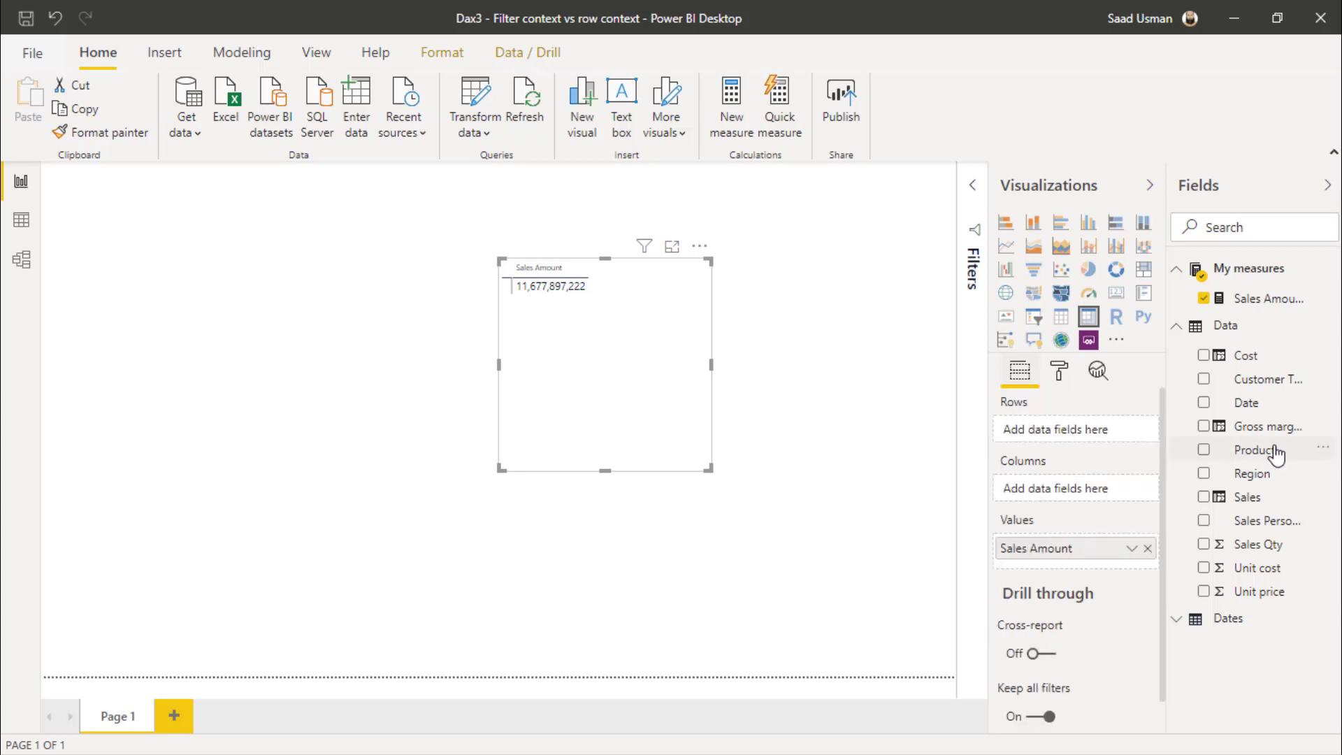
pyautogui.moveTo(1057, 322); pyautogui.dragTo(1055, 320)
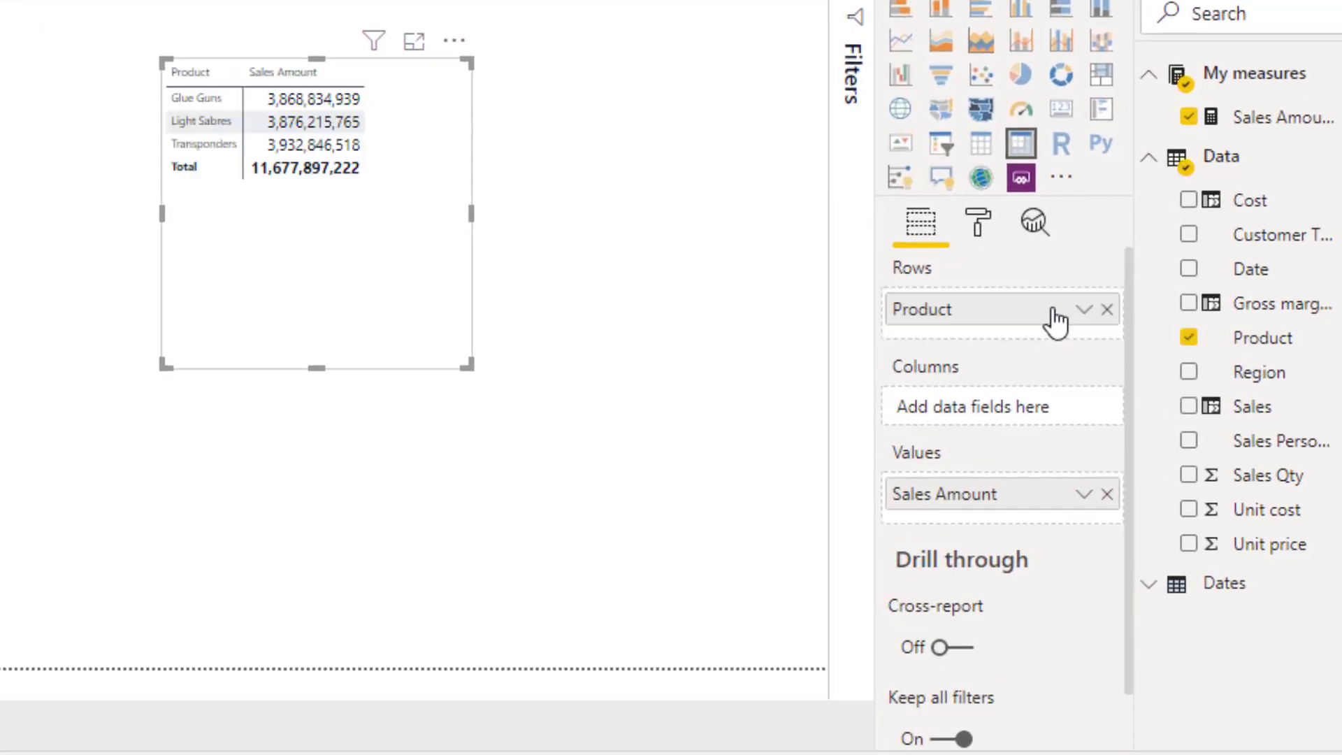
# - Search the matrix's formatting options for "row" and set the row headers' text size to 11 pt
pyautogui.click(971, 222)
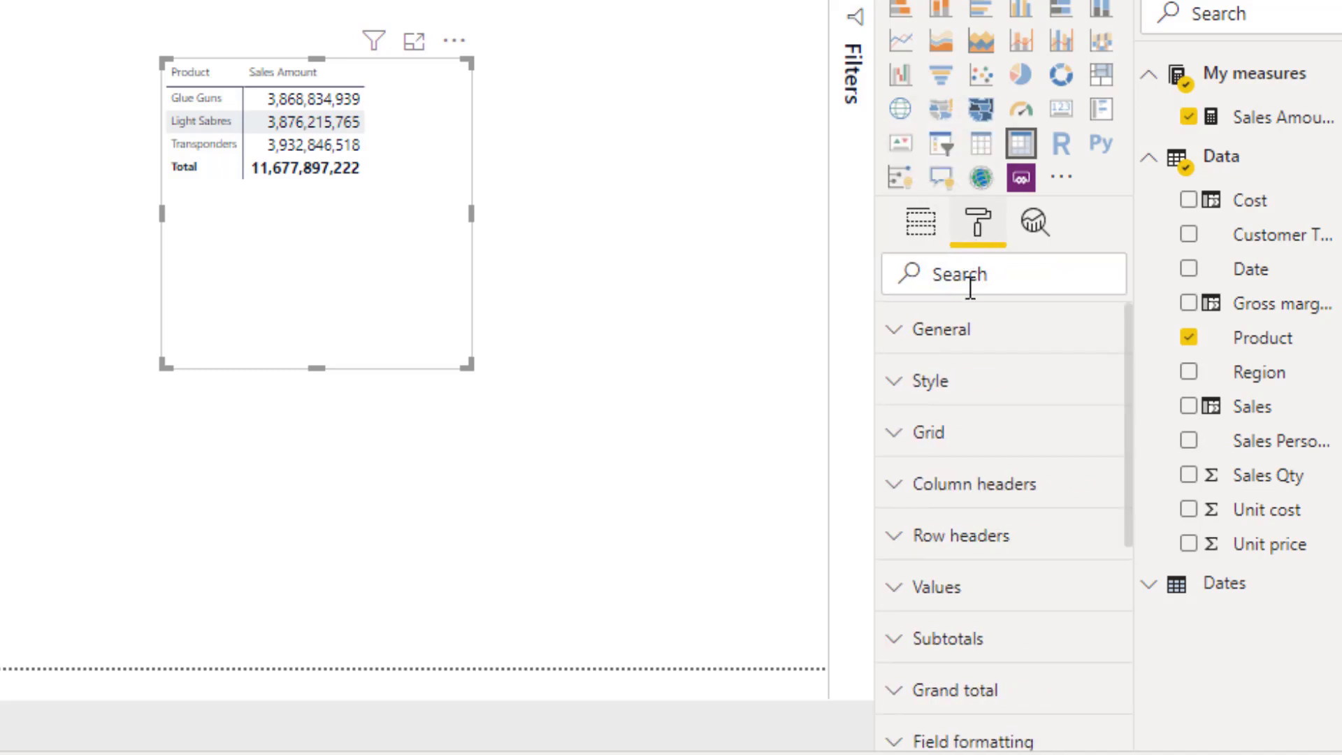
pyautogui.click(967, 287)
pyautogui.write('row')
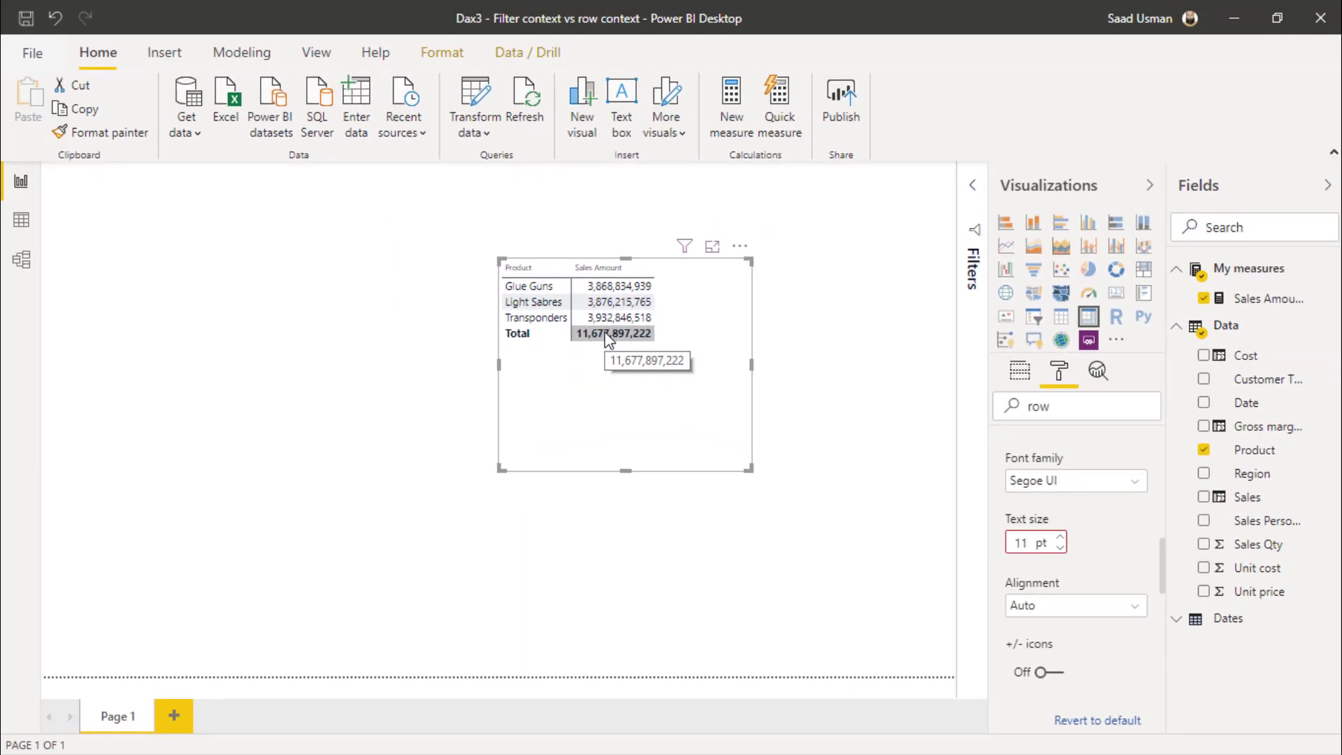
# - Switch to the Excel Tables.xlsx workbook, show all products in the Product column, and select the sales subtotal in cell I2
pyautogui.hotkey('alt', 'Tab')
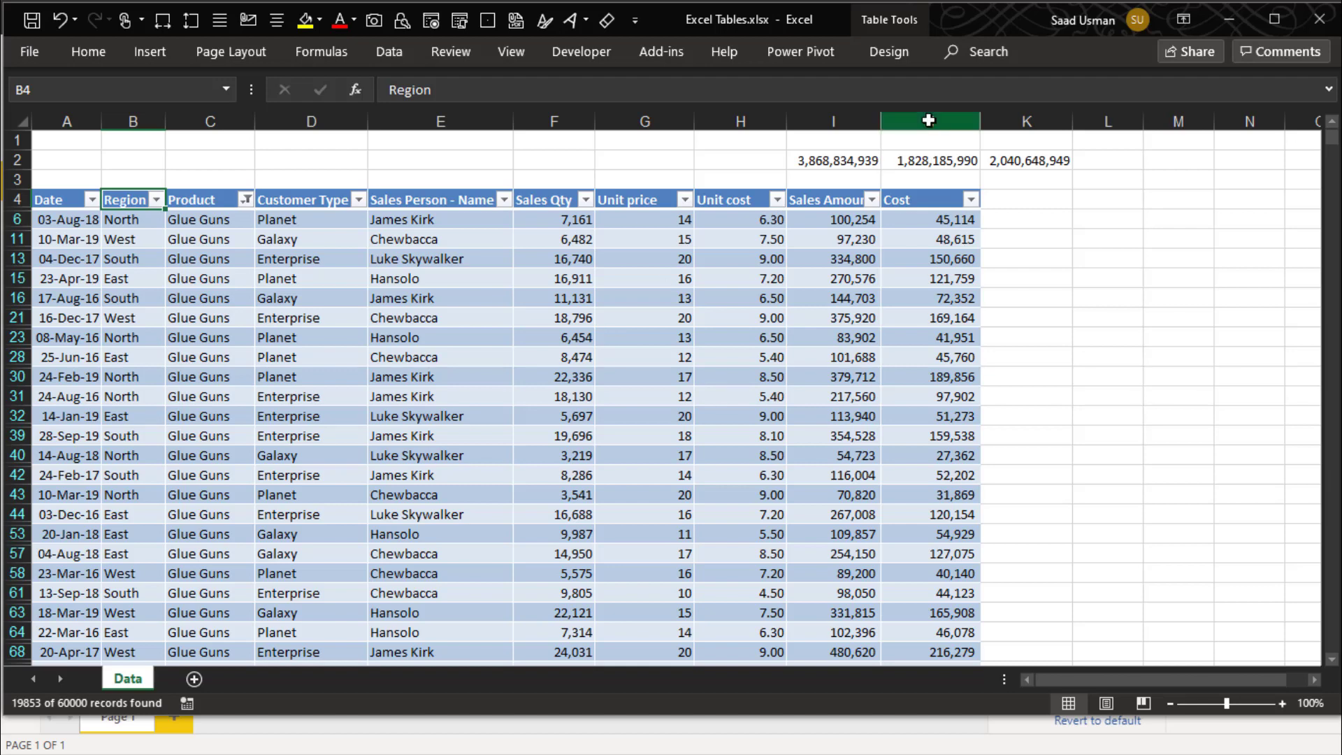
pyautogui.click(1275, 18)
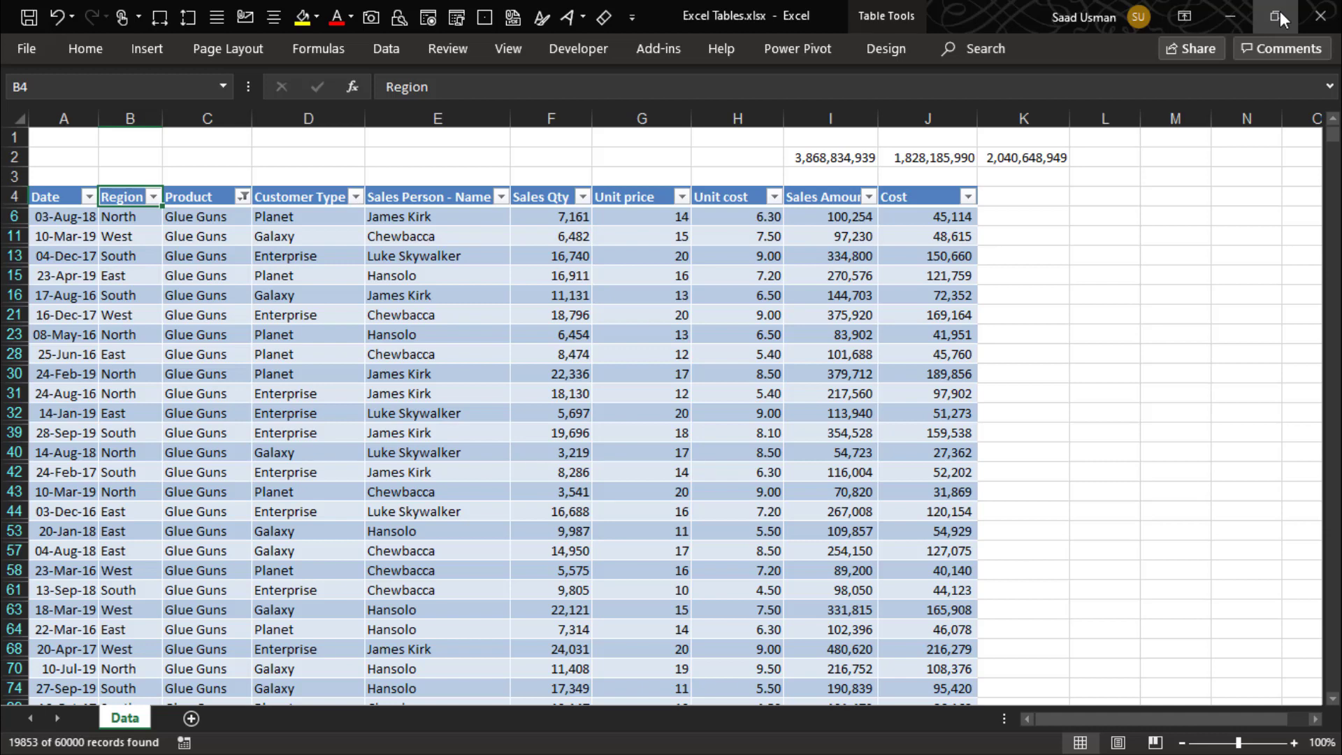
pyautogui.click(242, 196)
pyautogui.click(59, 386)
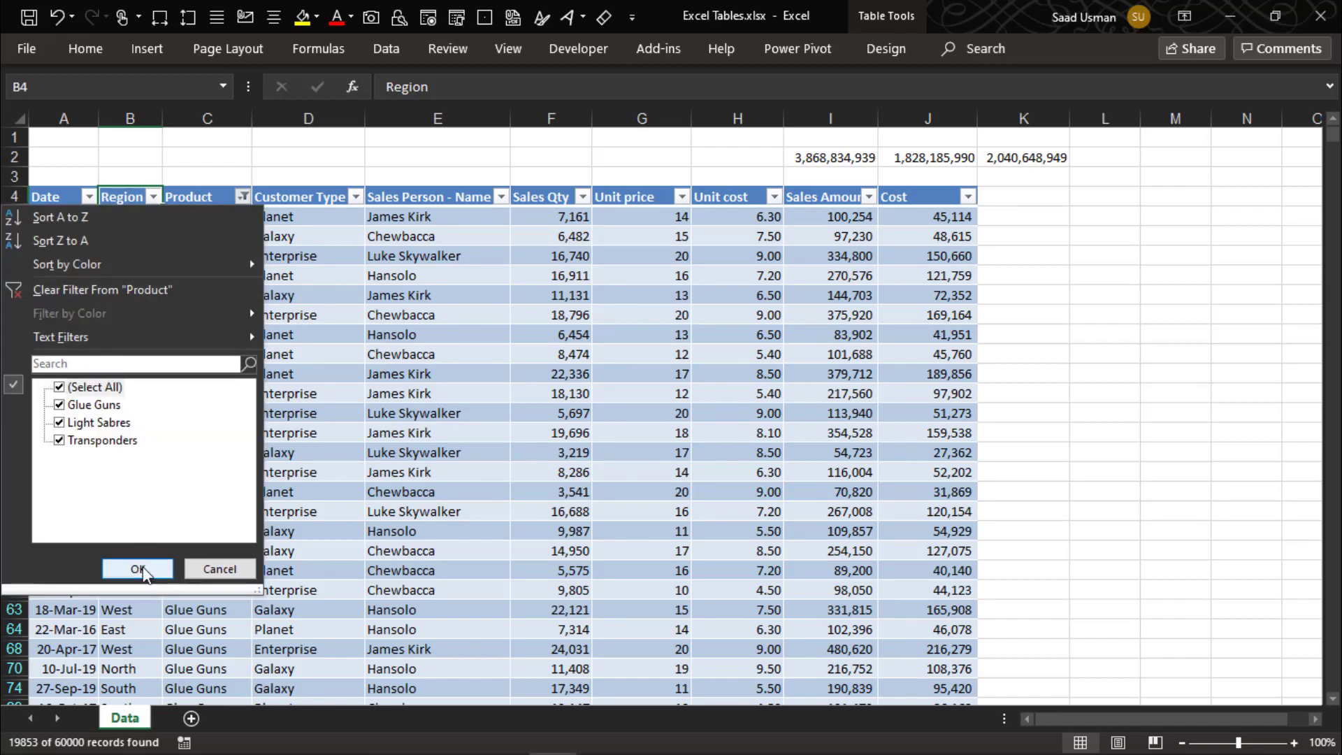
pyautogui.click(140, 569)
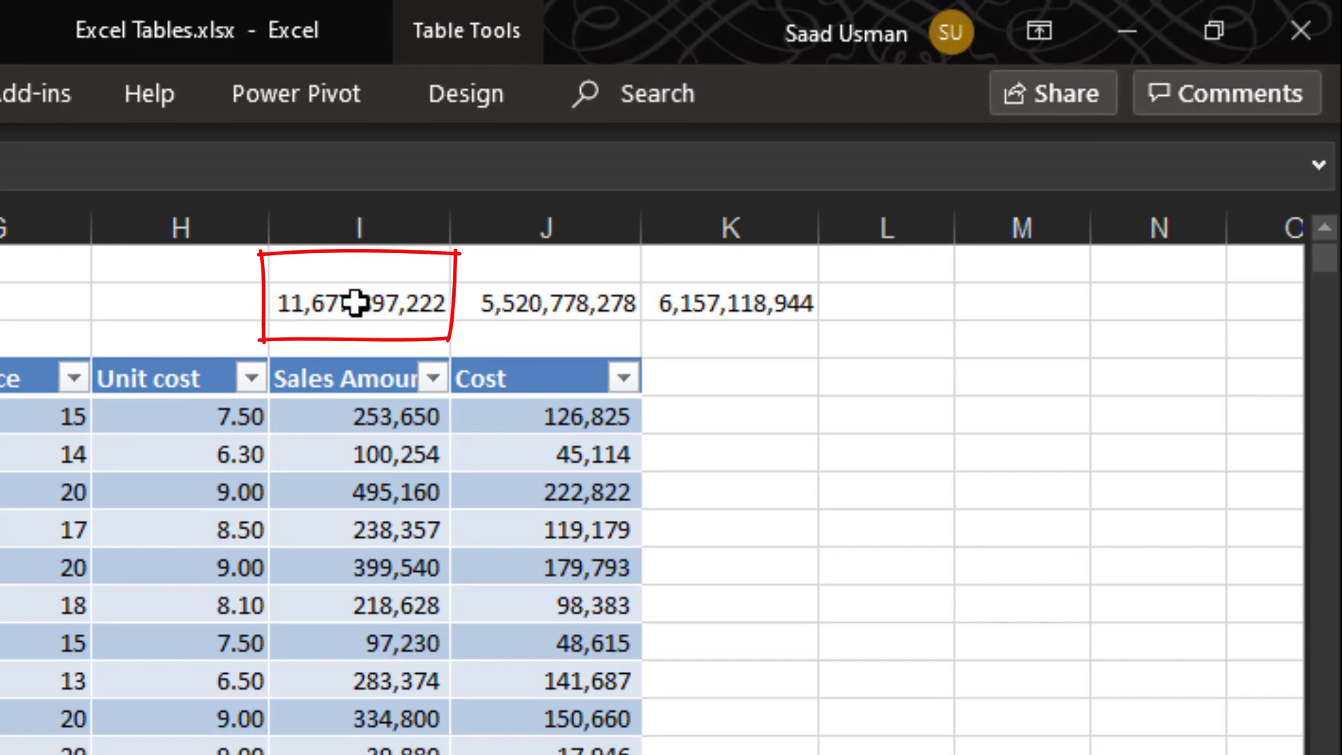
pyautogui.click(359, 302)
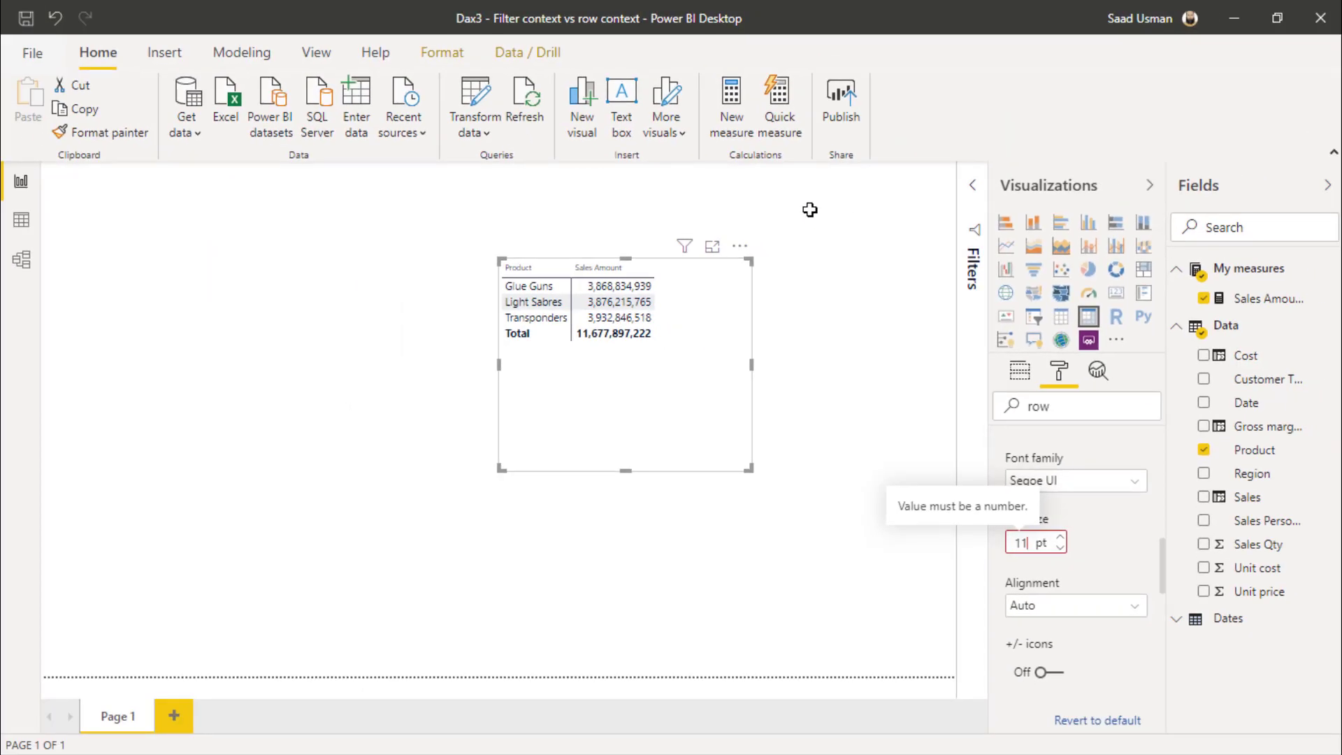
# - Filter the Product column of the Excel table to show only Glue Guns
pyautogui.hotkey('alt', 'Tab')
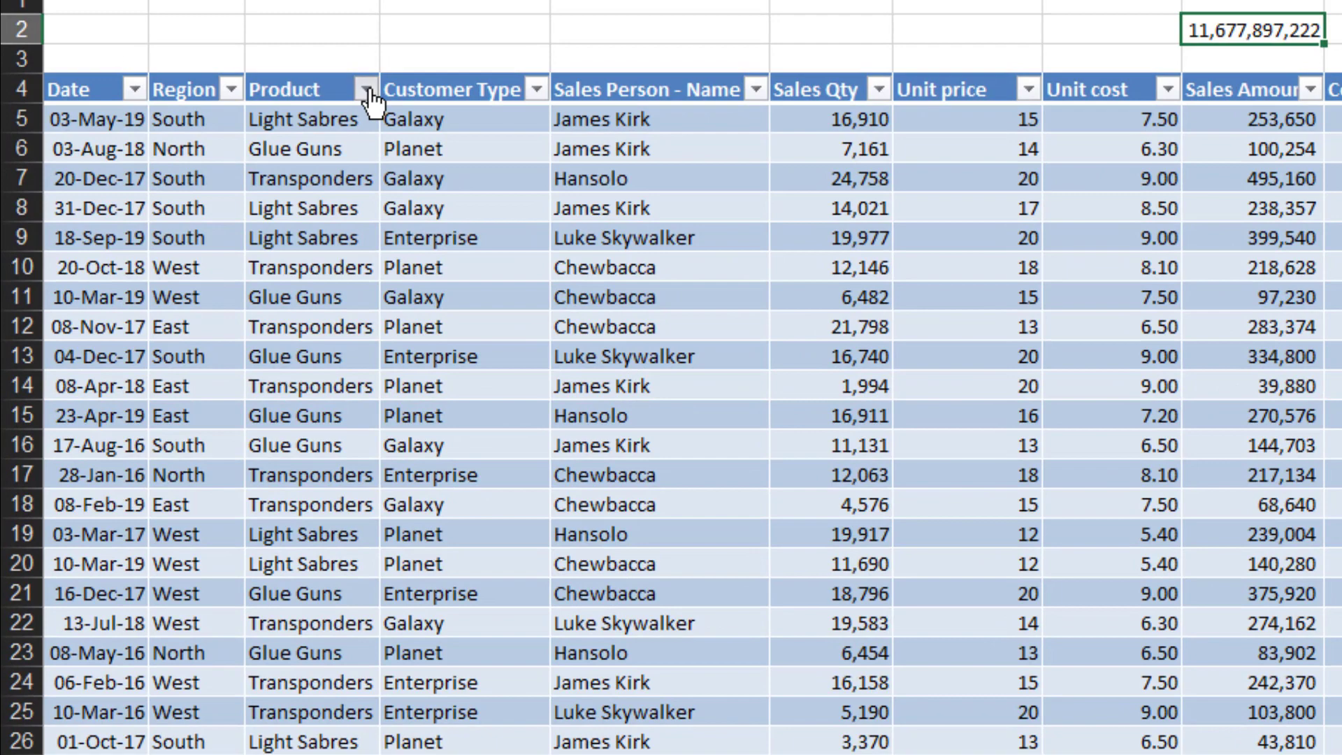
pyautogui.click(365, 90)
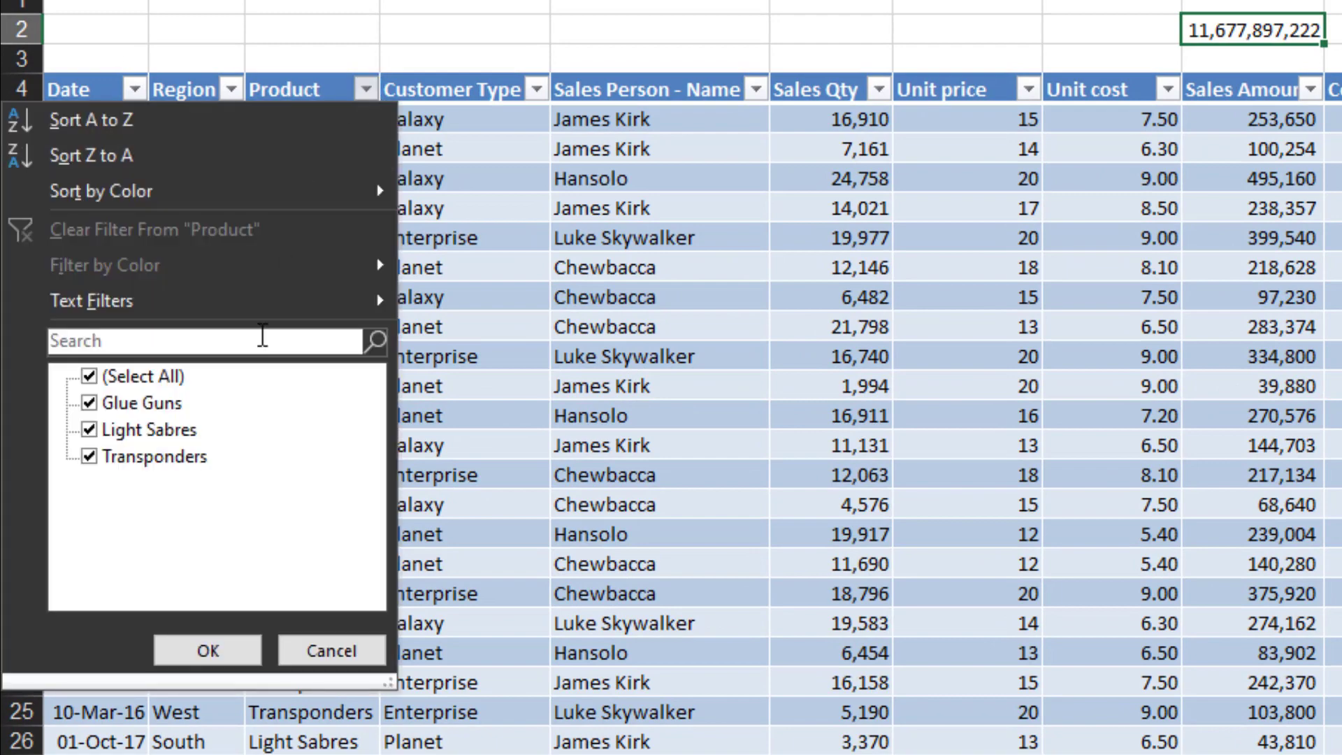
pyautogui.click(91, 378)
pyautogui.click(91, 402)
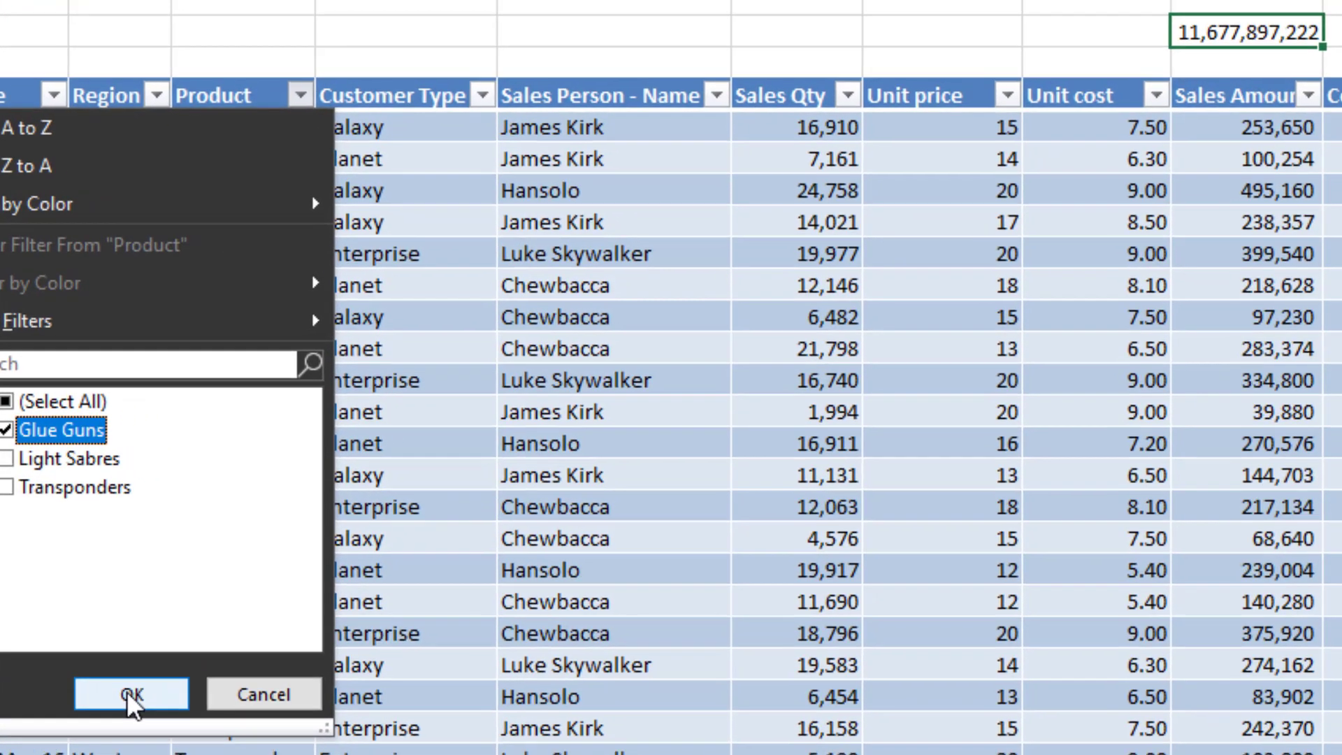
pyautogui.click(188, 651)
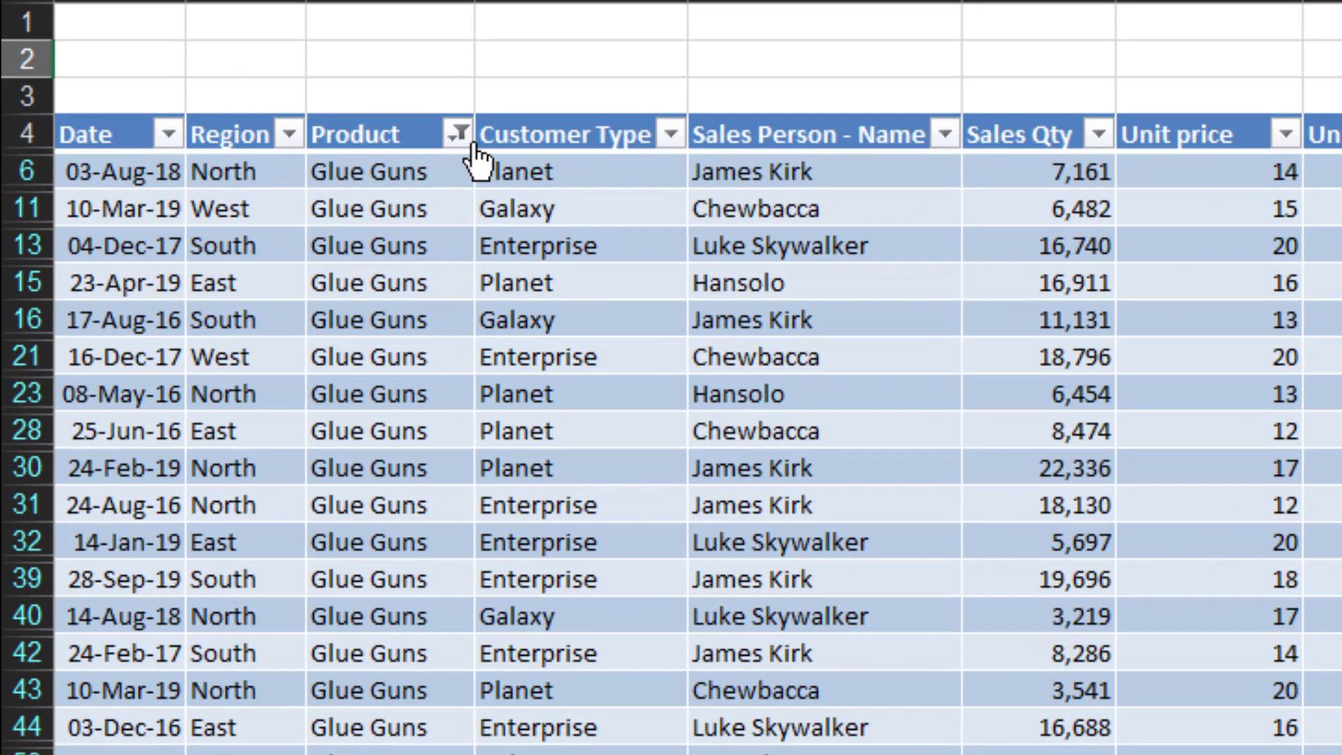
# - Change the Product column filter so that only Light Sabres is selected
pyautogui.click(458, 134)
pyautogui.click(115, 527)
pyautogui.click(114, 559)
pyautogui.press('Escape')
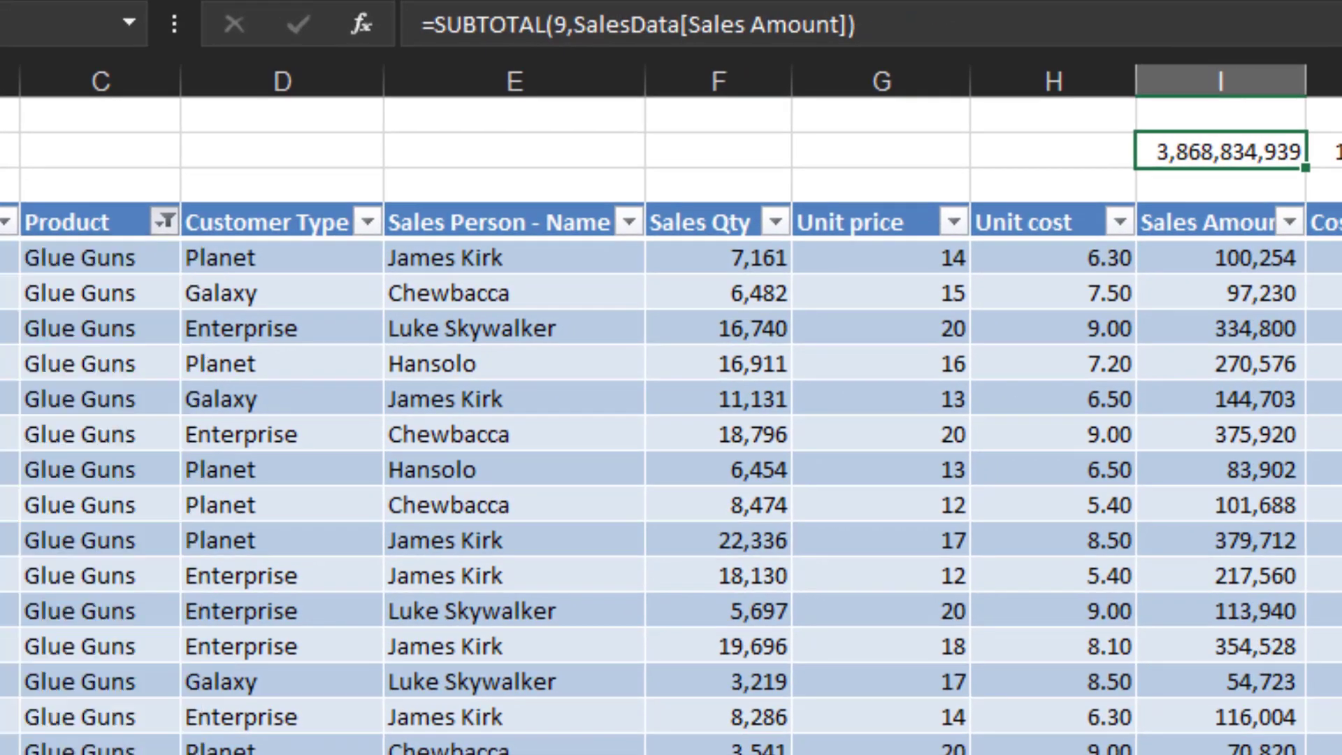
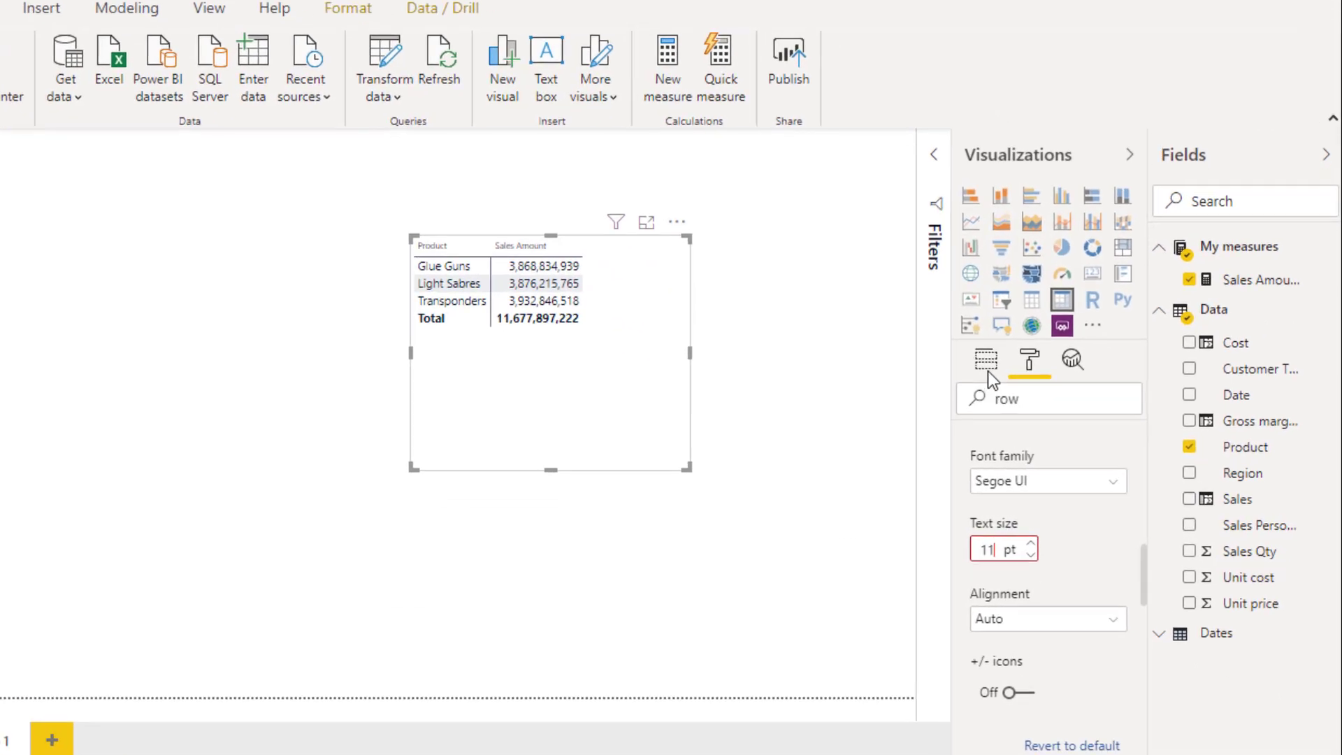
# - In Power BI Desktop, add the Region field to the matrix columns and show the matrix in focus mode
pyautogui.click(987, 362)
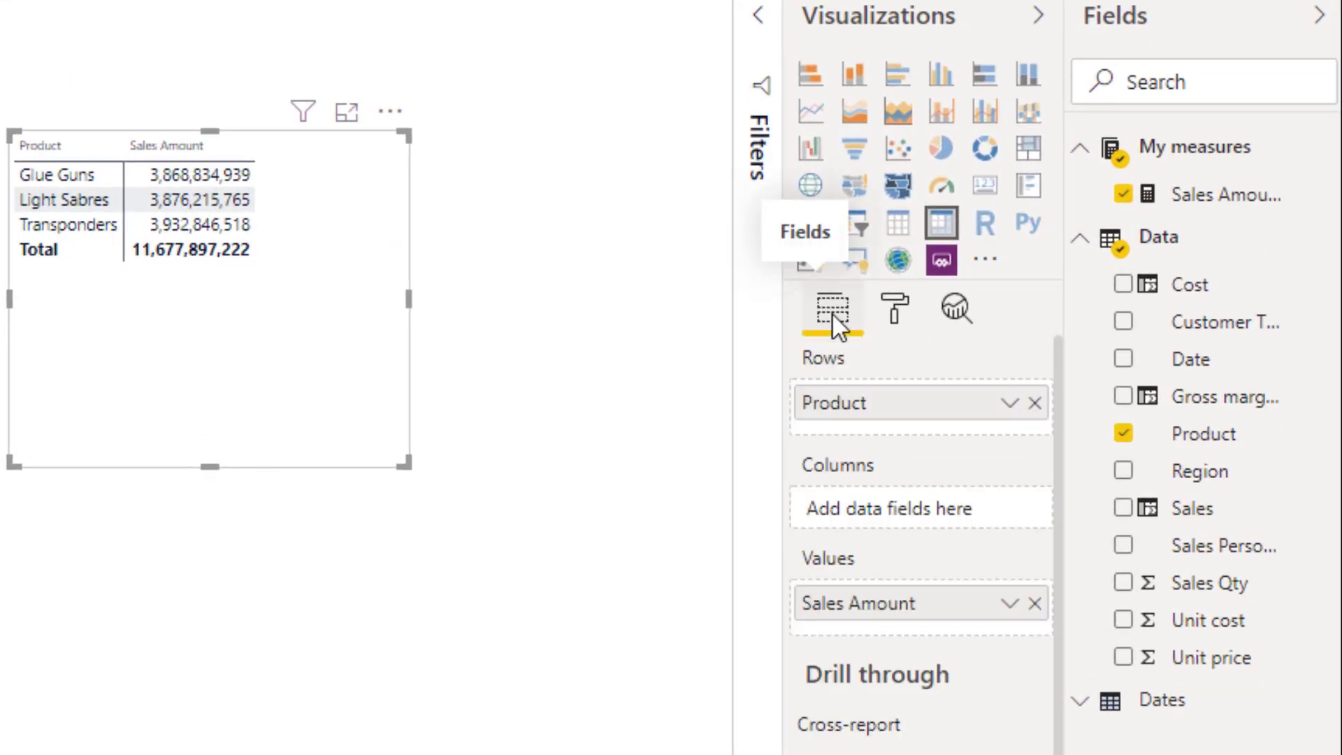
pyautogui.moveTo(1199, 482); pyautogui.dragTo(938, 531)
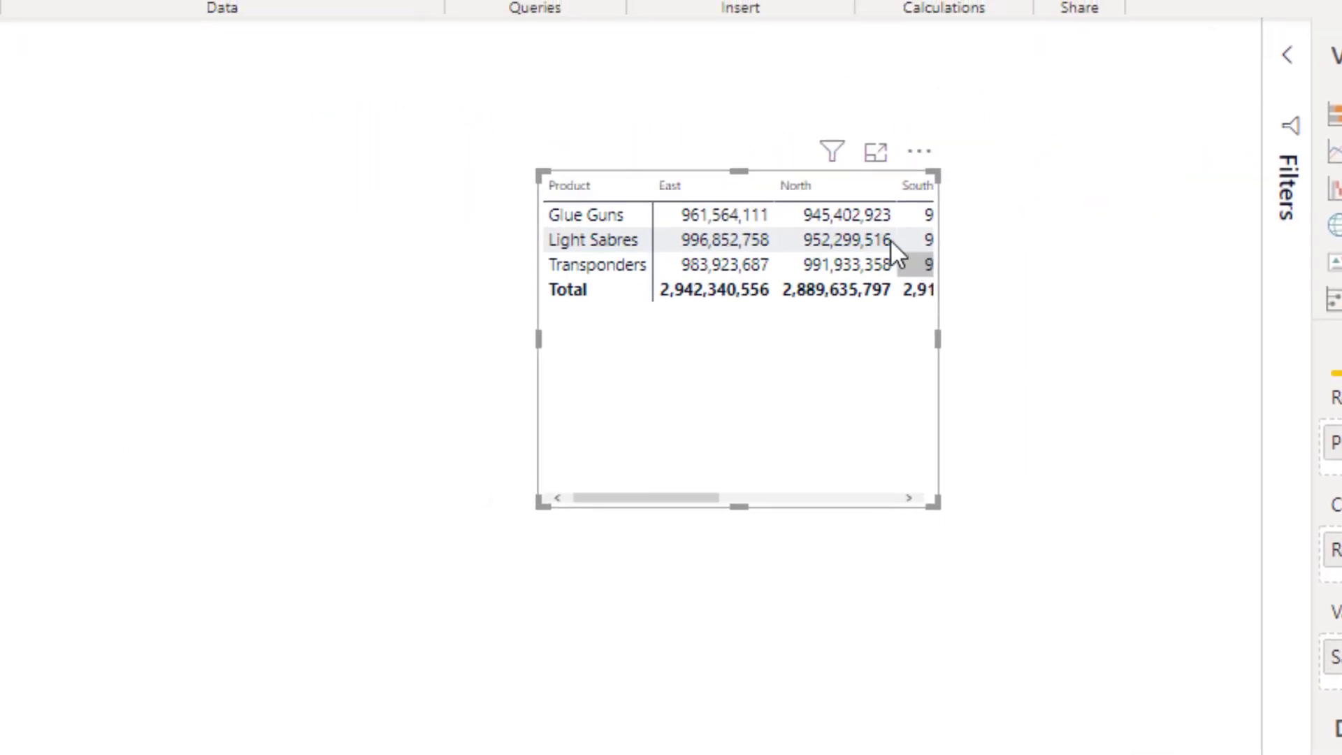
pyautogui.click(362, 112)
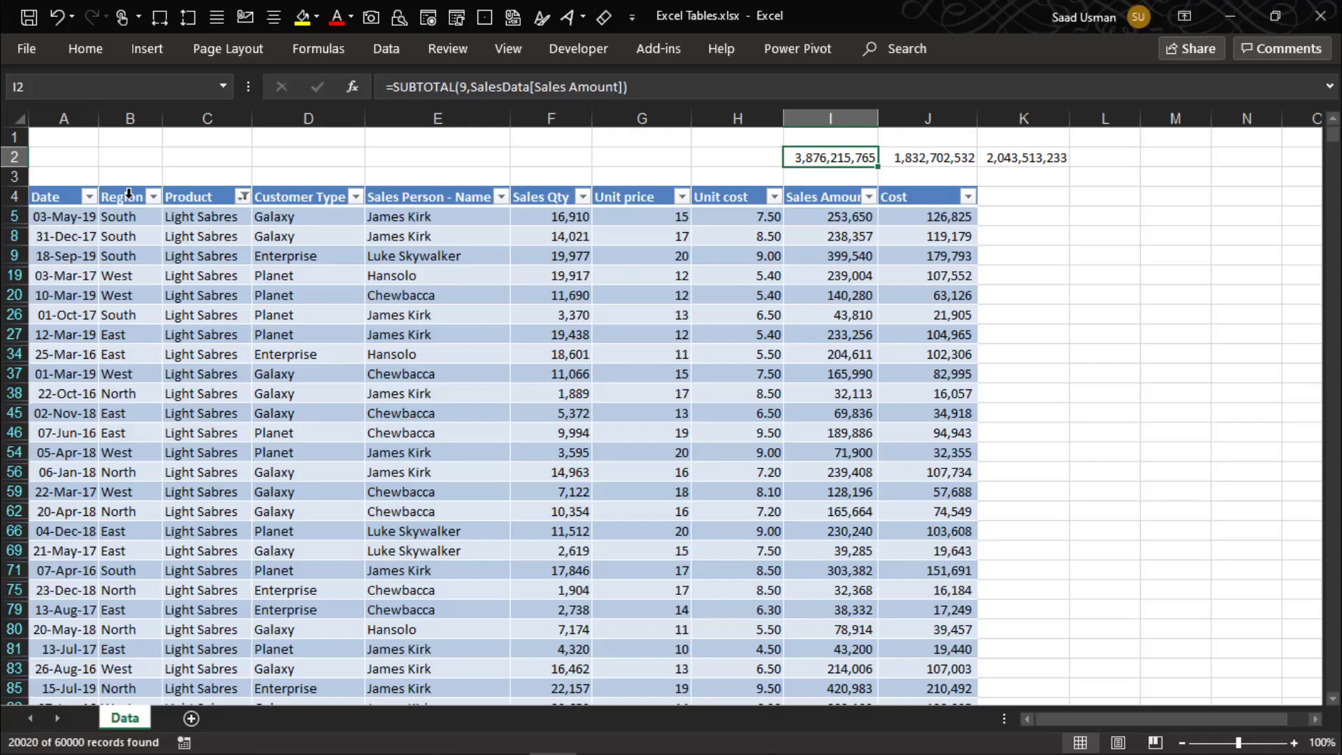
# - In the Excel table, set the Product filter back to only Glue Guns
pyautogui.click(231, 214)
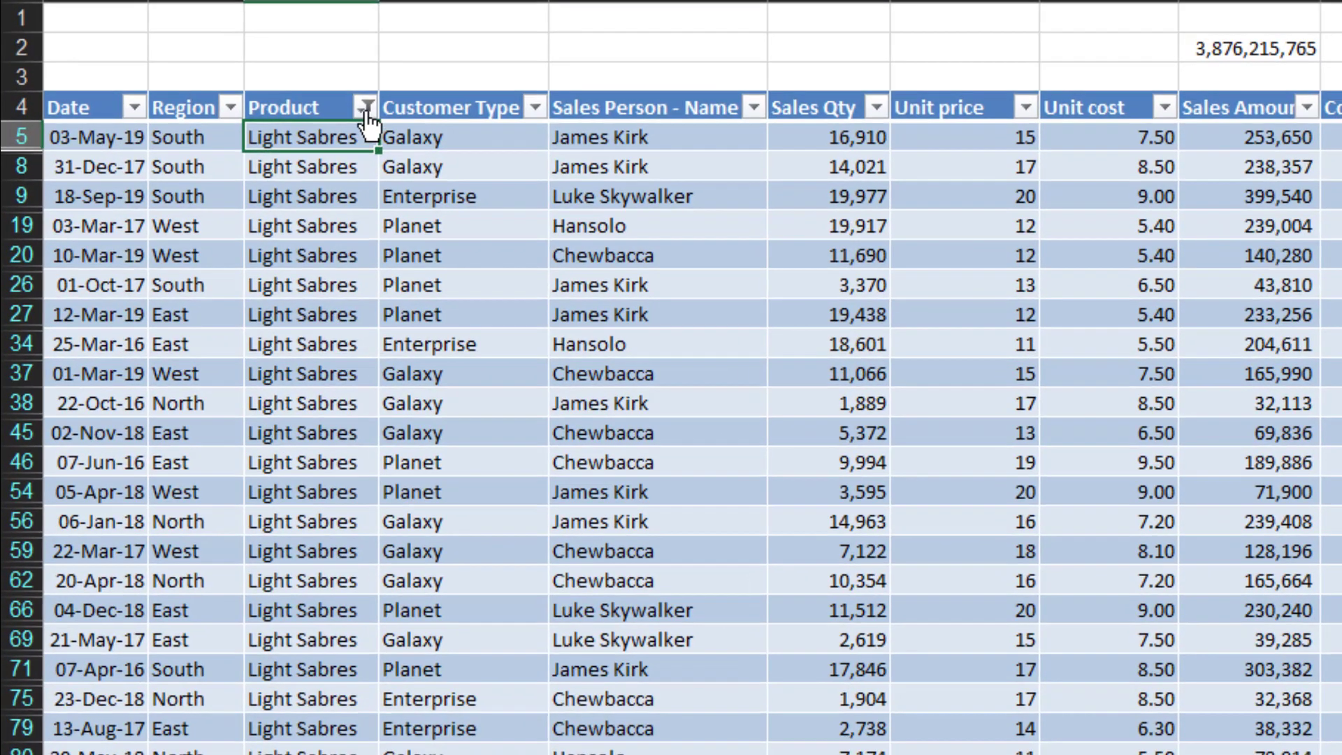
pyautogui.click(242, 197)
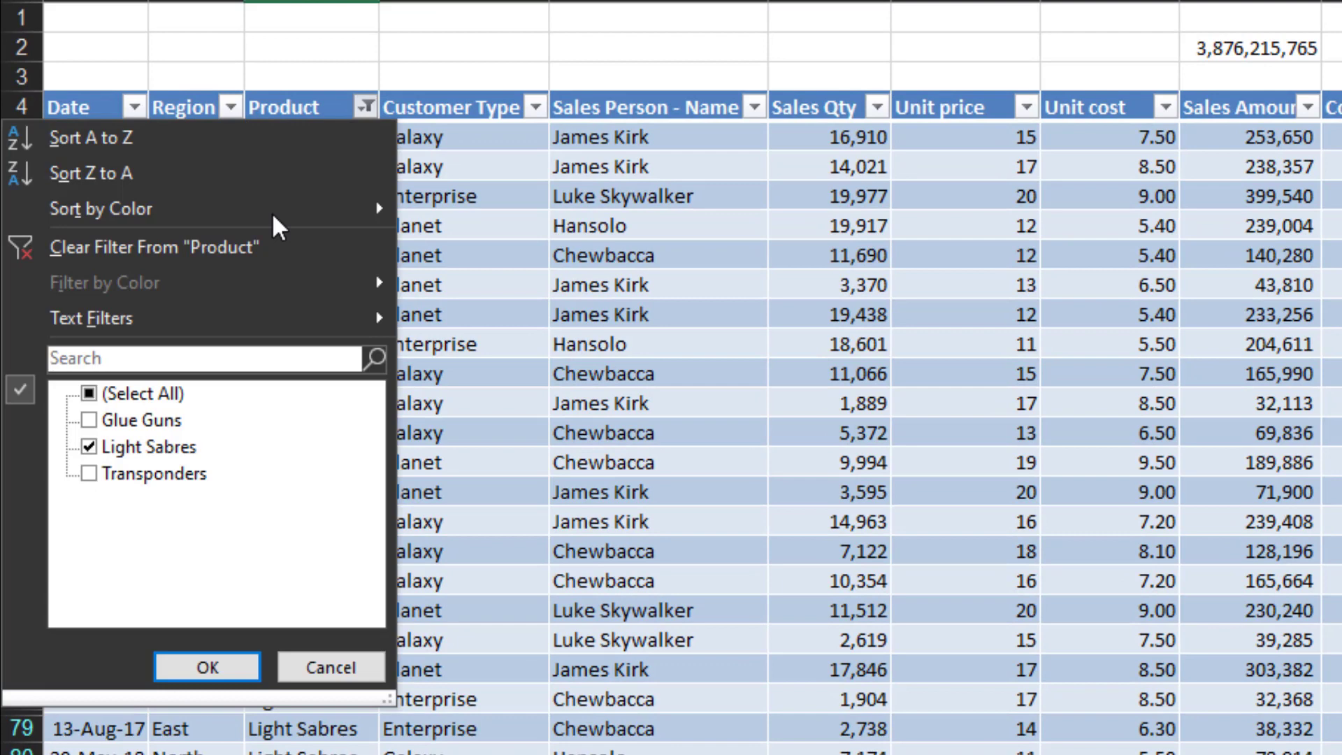
pyautogui.click(89, 394)
pyautogui.click(89, 395)
pyautogui.click(88, 420)
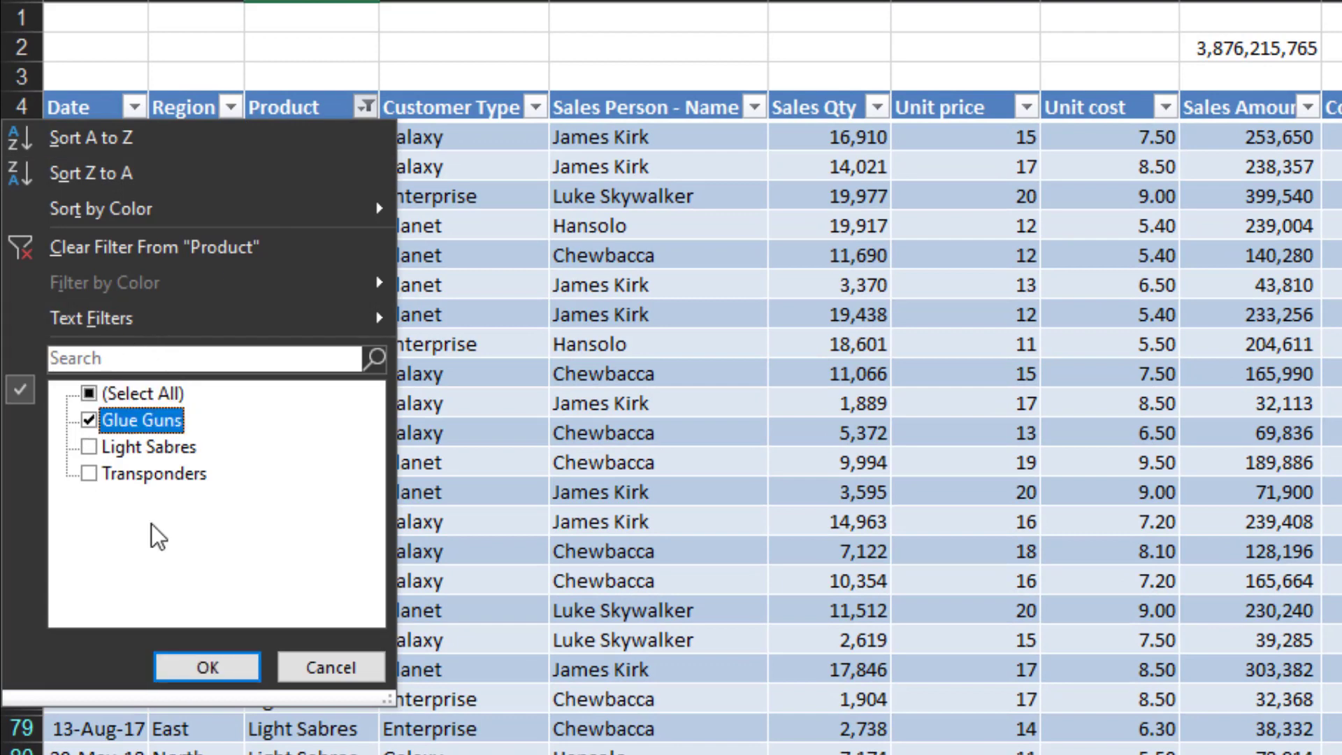
pyautogui.click(202, 667)
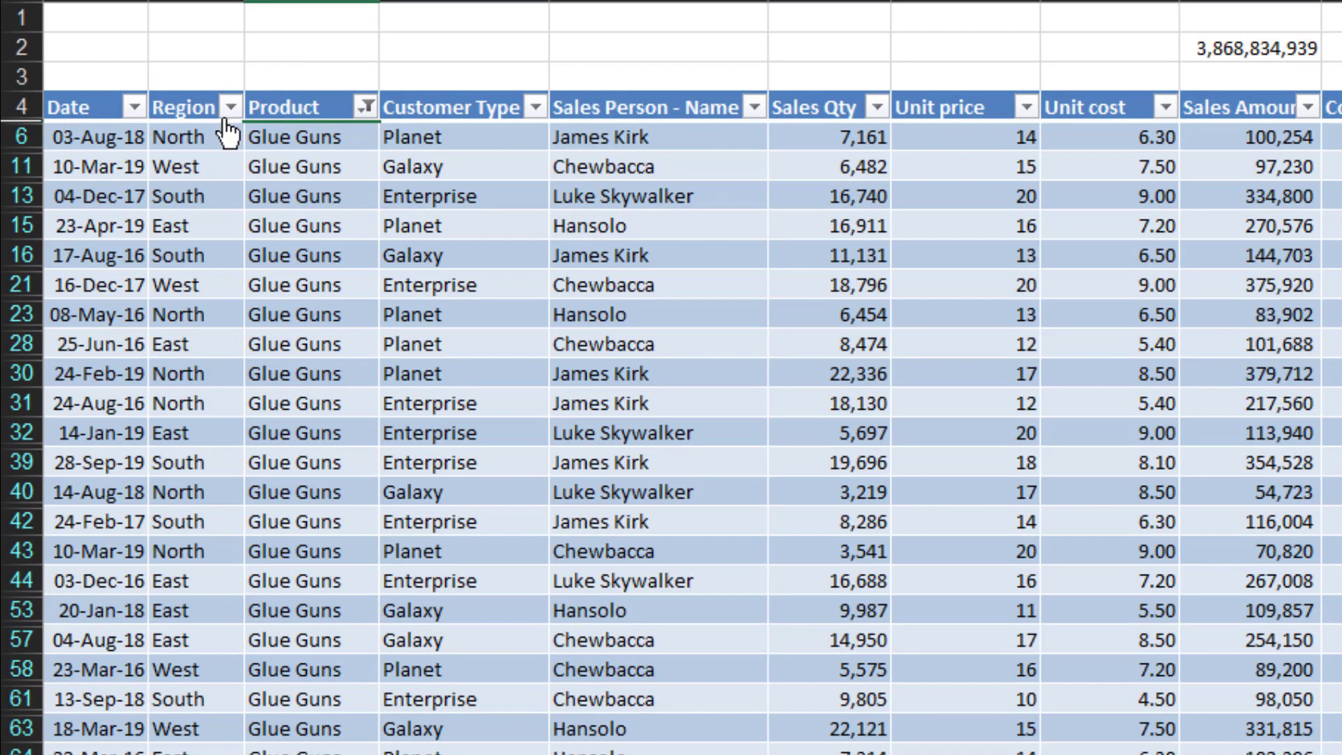
# - Filter the Region column of the Excel table to show only East
pyautogui.click(230, 107)
pyautogui.click(89, 394)
pyautogui.click(89, 420)
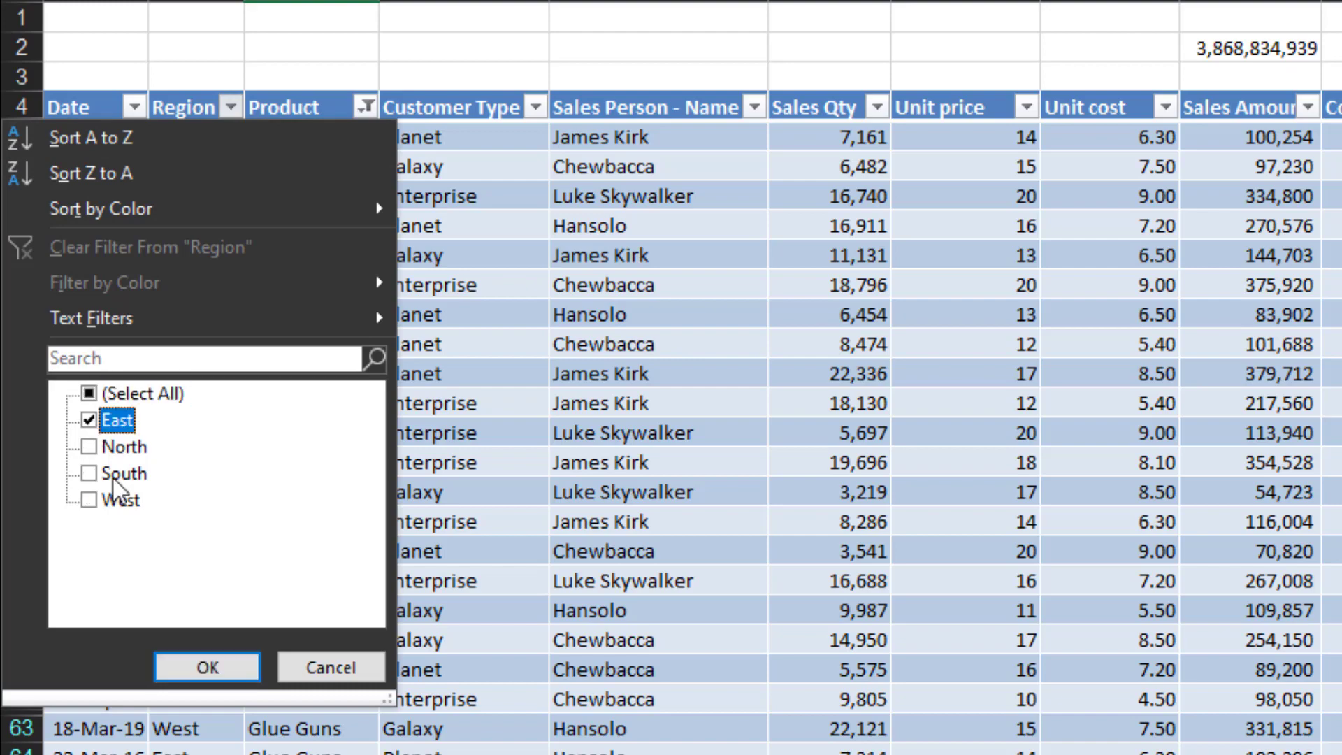
pyautogui.click(208, 669)
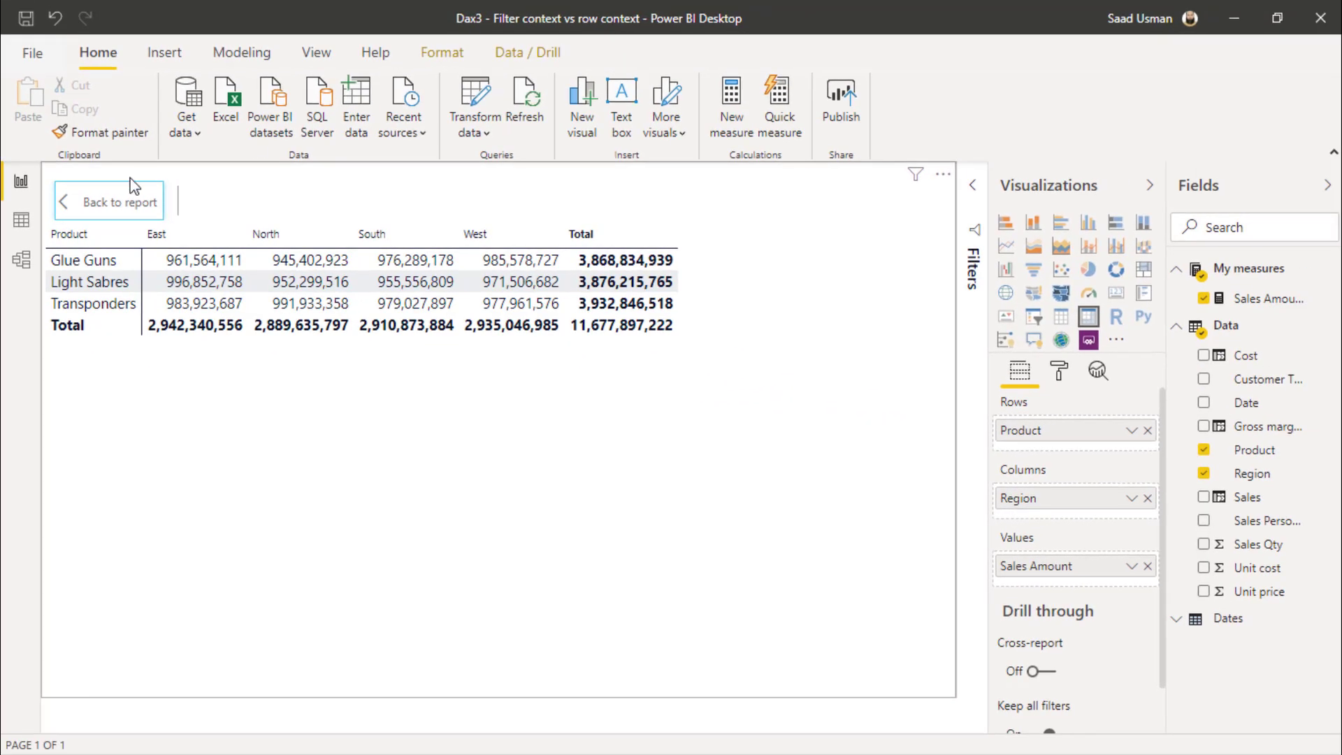
# - Return from focus mode to the Power BI report and place Customer Type beside the matrix as a slicer
pyautogui.keyDown('ctrl'); pyautogui.click(110, 216); pyautogui.keyUp('ctrl')
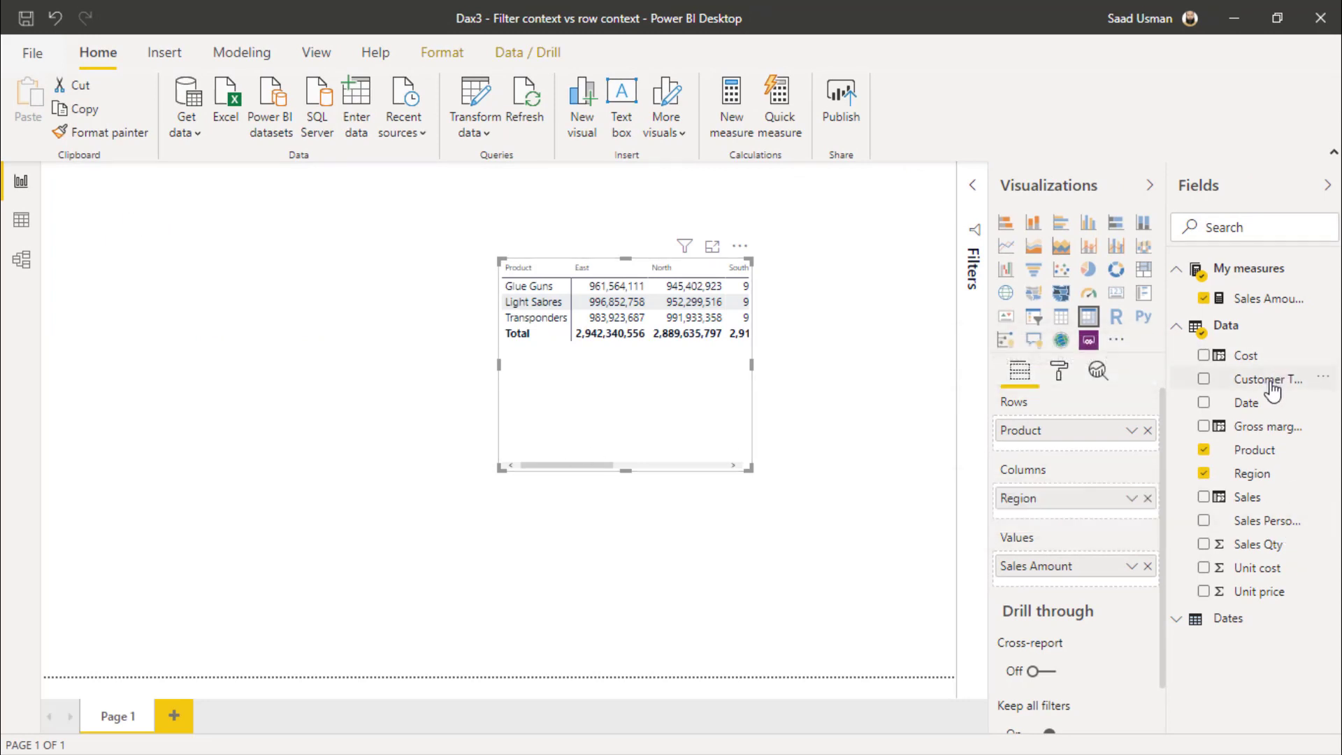
pyautogui.moveTo(1273, 391); pyautogui.dragTo(338, 305)
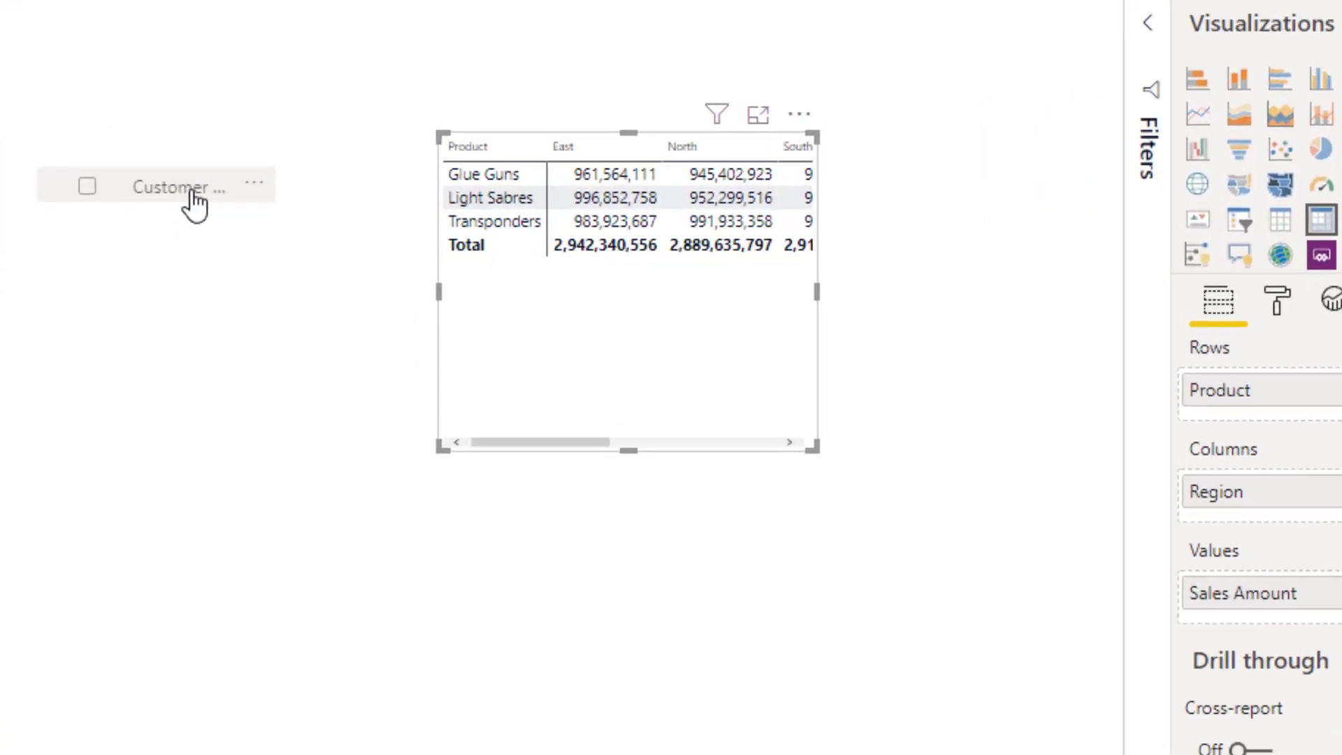
pyautogui.moveTo(194, 205); pyautogui.dragTo(195, 204)
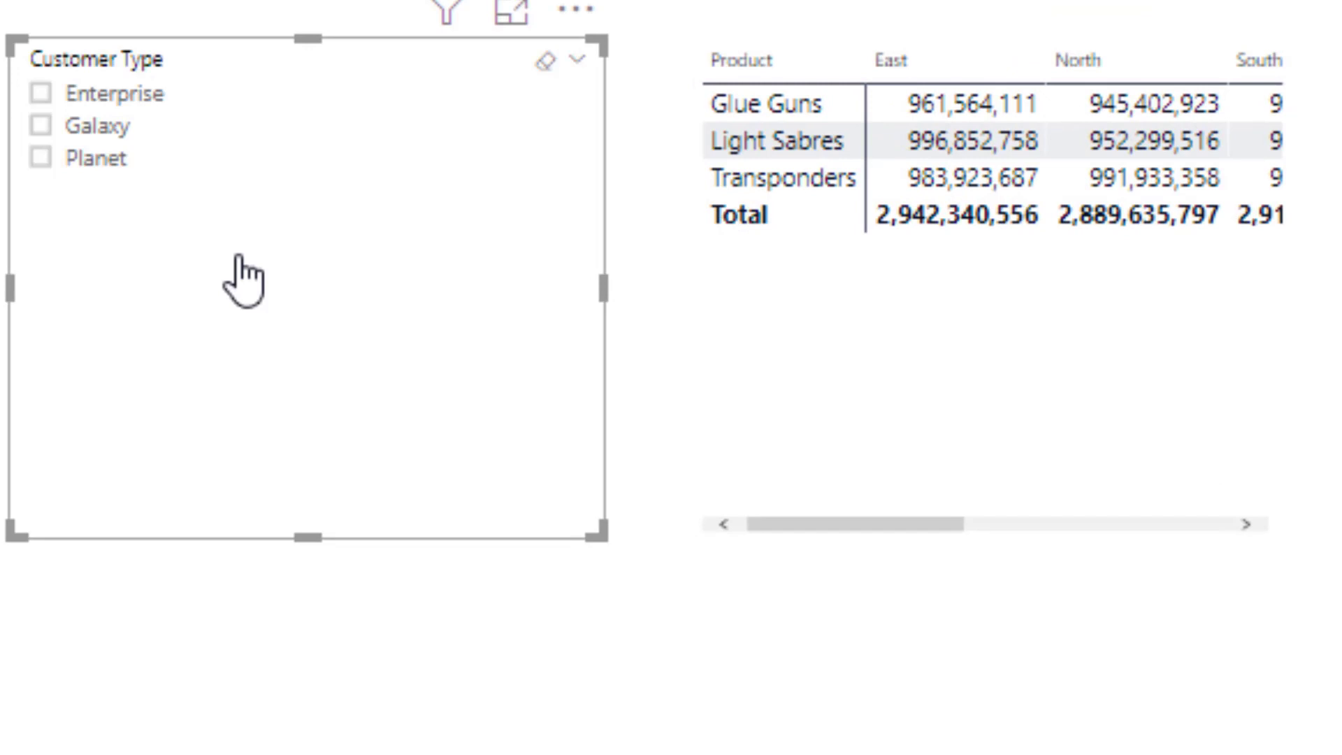
# - Select Galaxy in the Customer Type slicer and show the matrix in focus mode
pyautogui.click(40, 132)
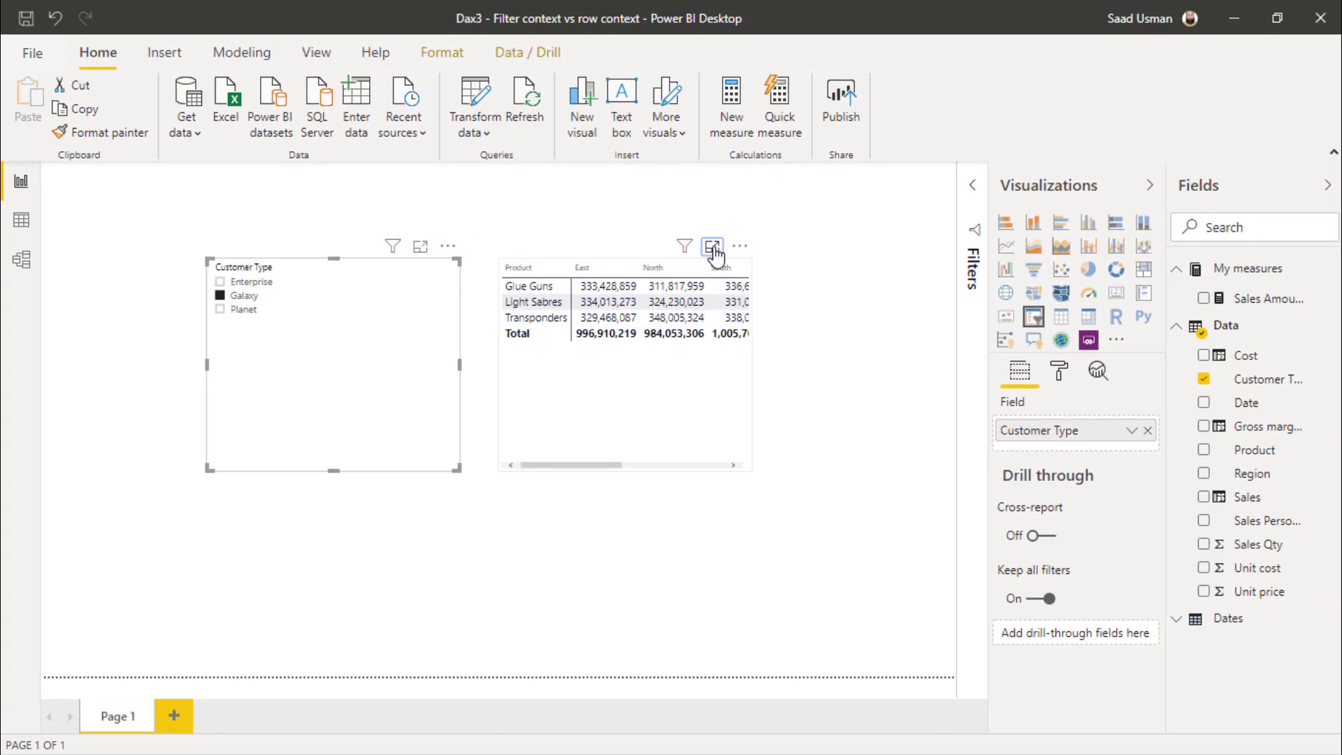
pyautogui.click(1197, 12)
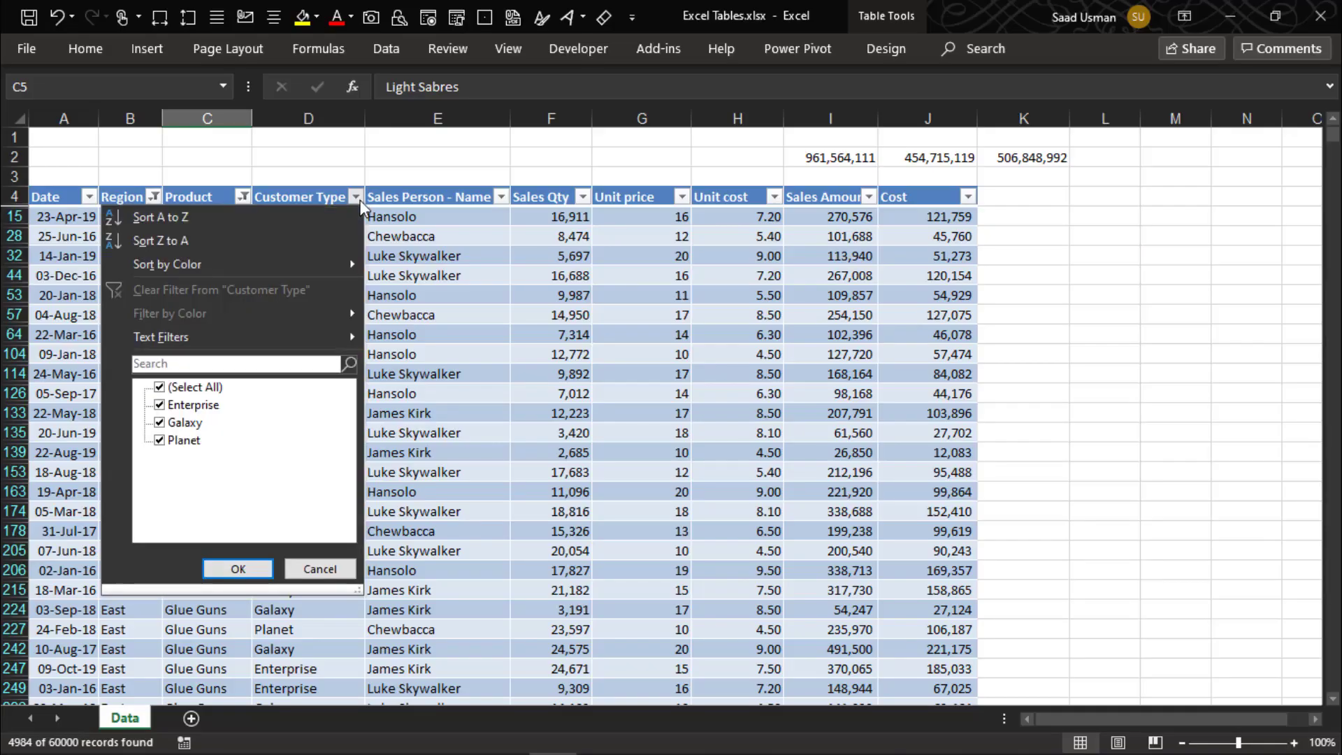
# - Filter the Customer Type column of the Excel table to show only Galaxy
pyautogui.click(159, 387)
pyautogui.click(159, 422)
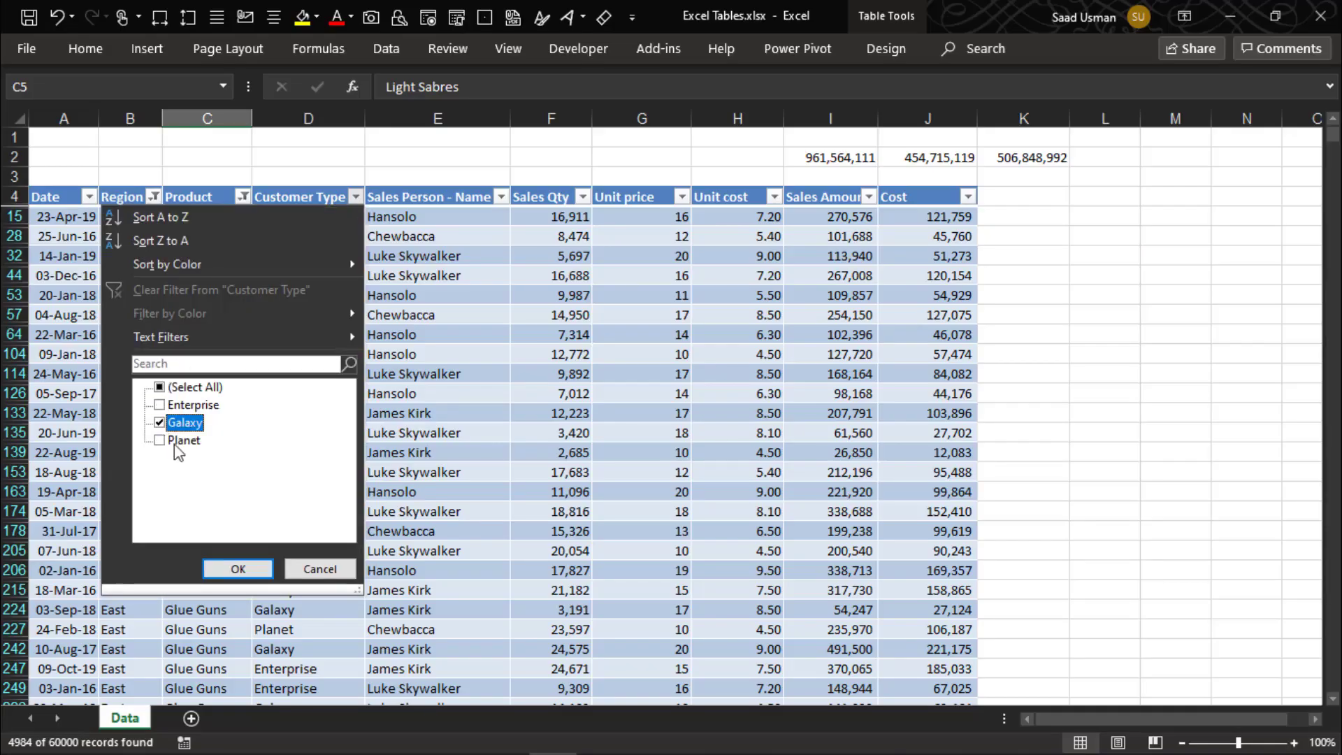
pyautogui.click(236, 569)
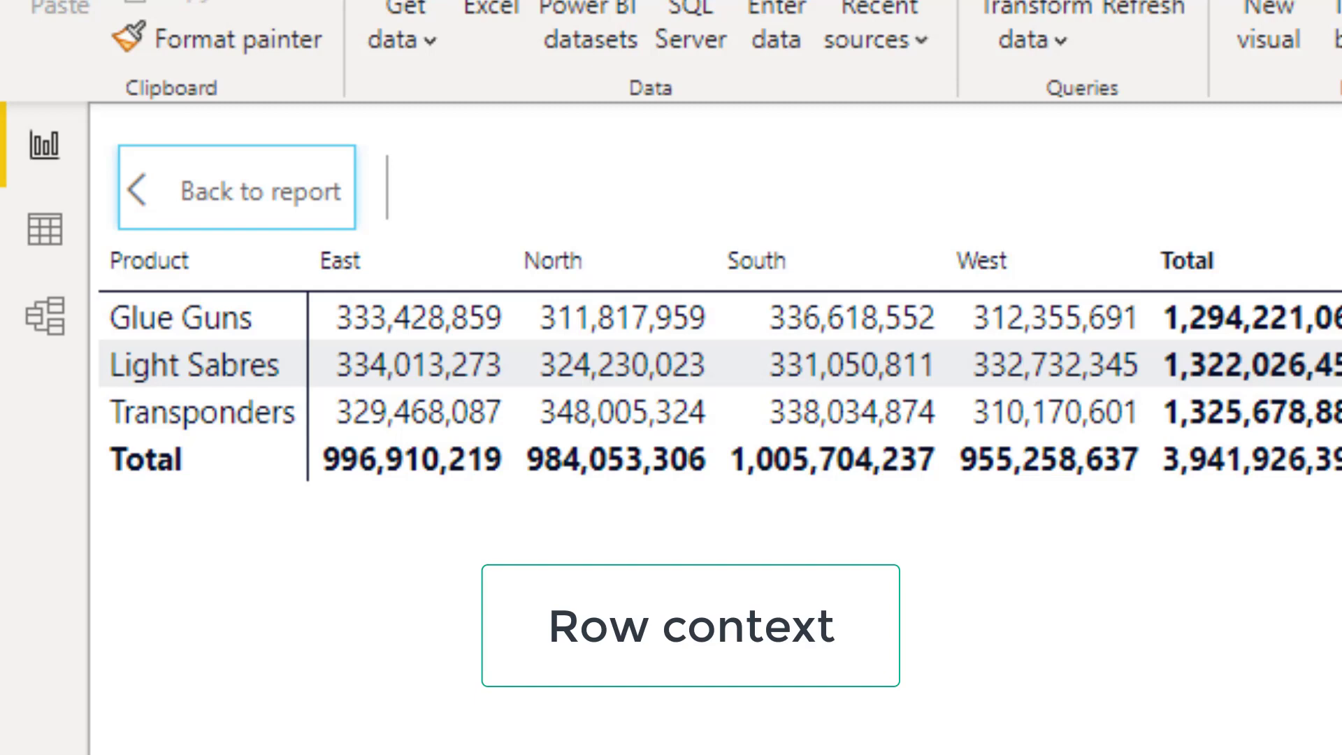
# - Return to the Power BI report from the matrix's focus mode and switch to the data view of the sales table
pyautogui.click(237, 188)
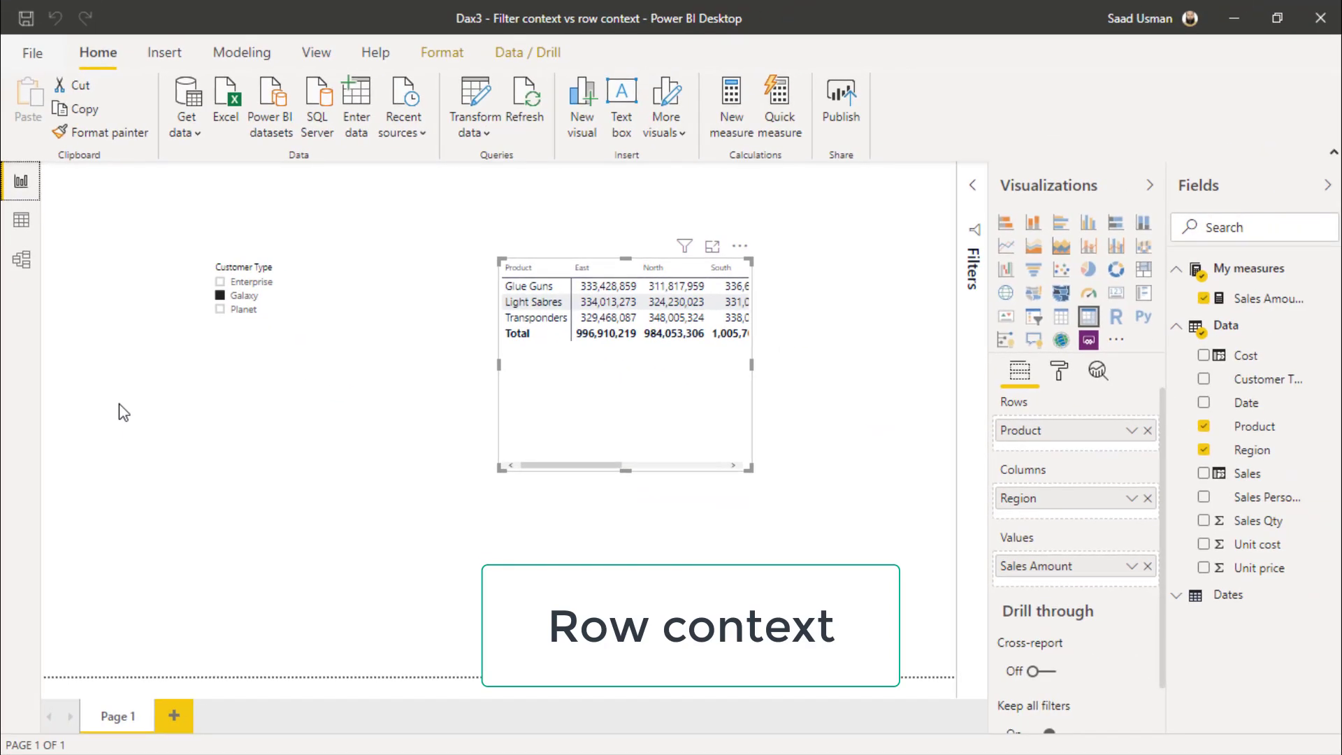
pyautogui.click(21, 221)
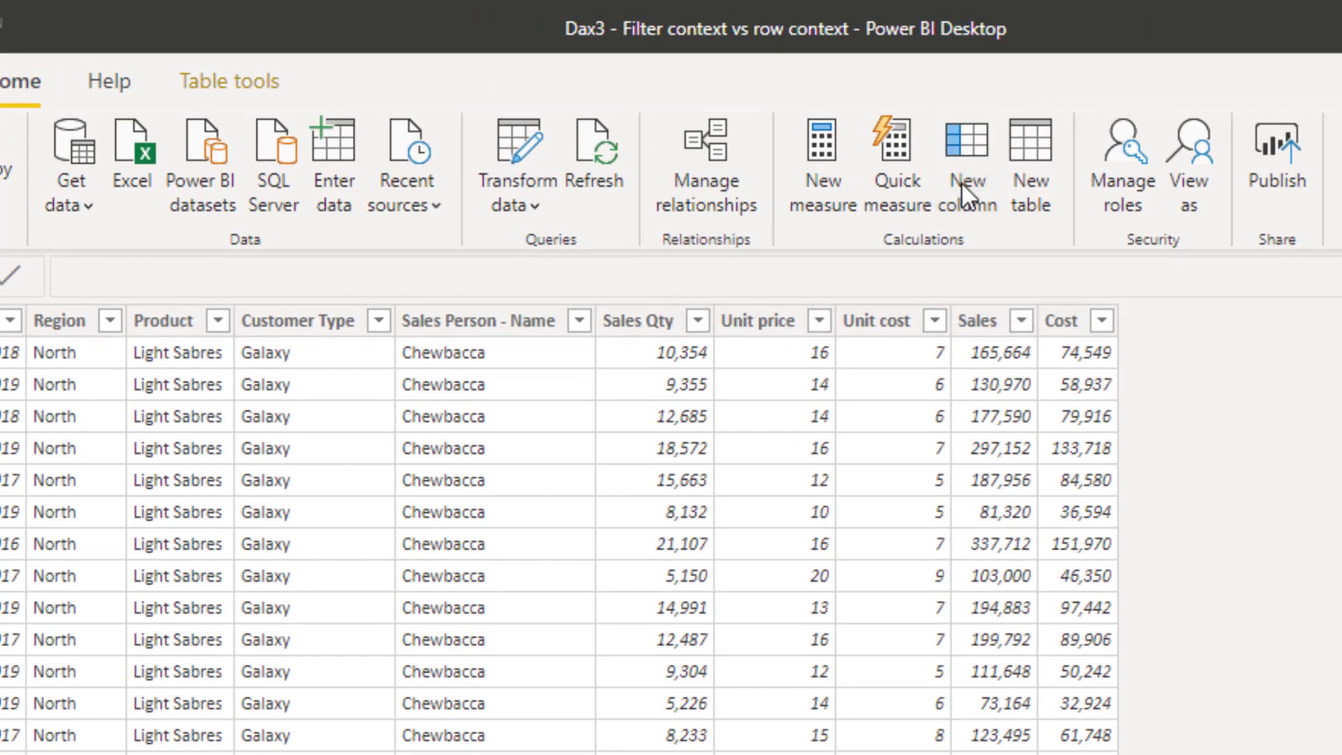
# - Start a new calculated column named Gross margin in the Data table
pyautogui.click(962, 183)
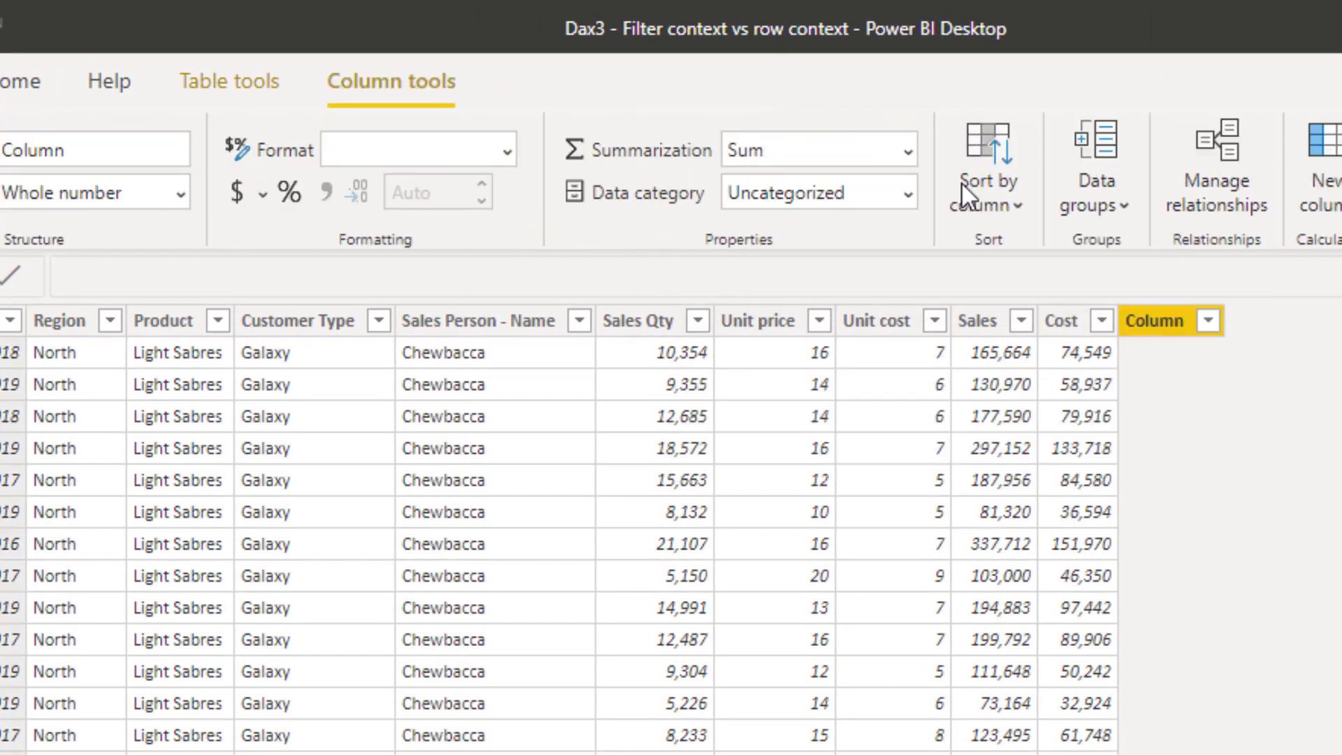
pyautogui.write('Gos')
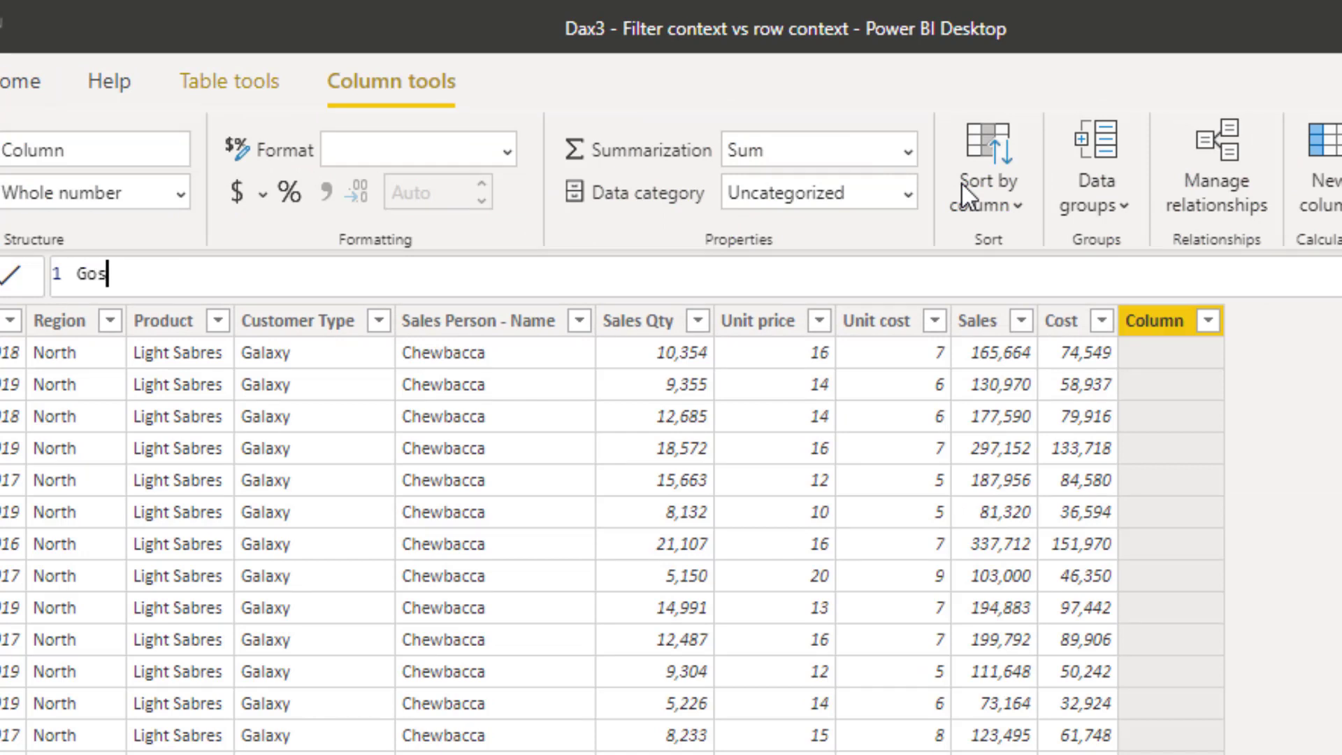
pyautogui.press('BackSpace')
pyautogui.press('BackSpace')
pyautogui.write('ross margin = ')
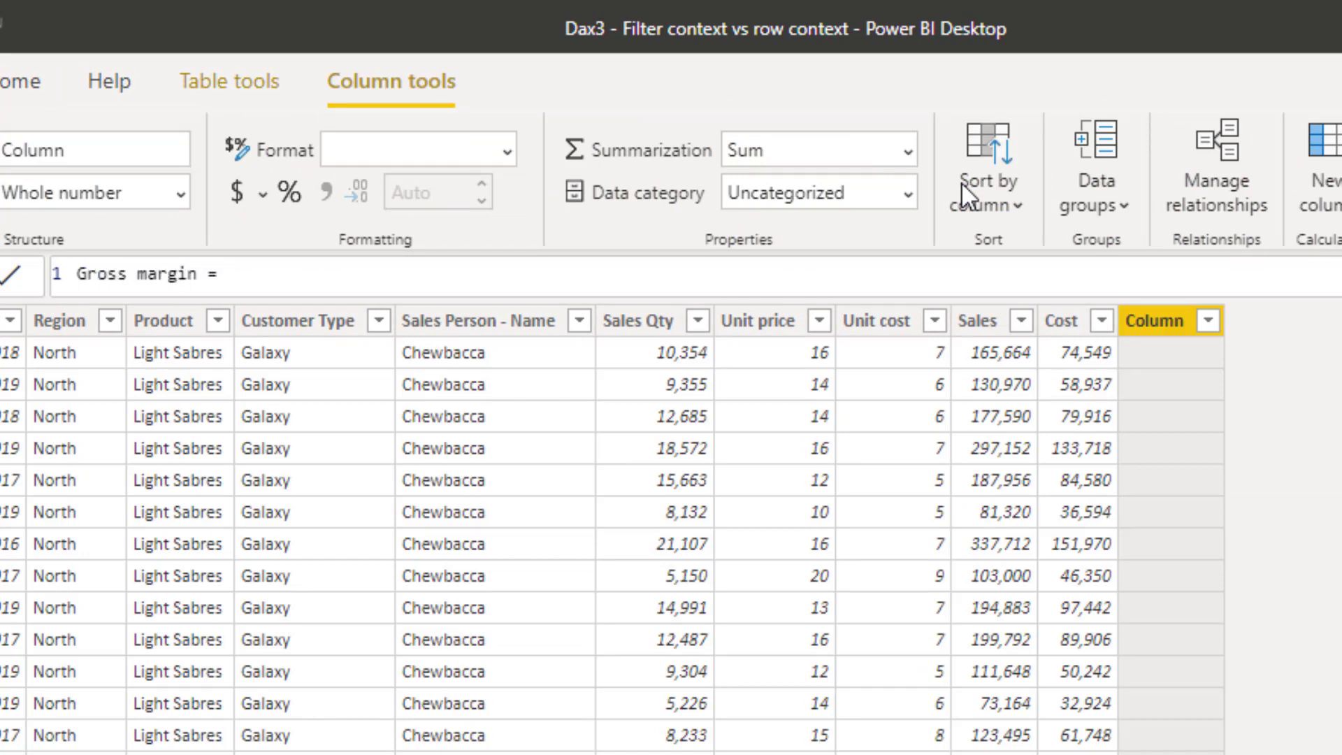
# - Define the Gross margin column as Data[Sales] - Data[Cost] and commit the formula
pyautogui.write('sale')
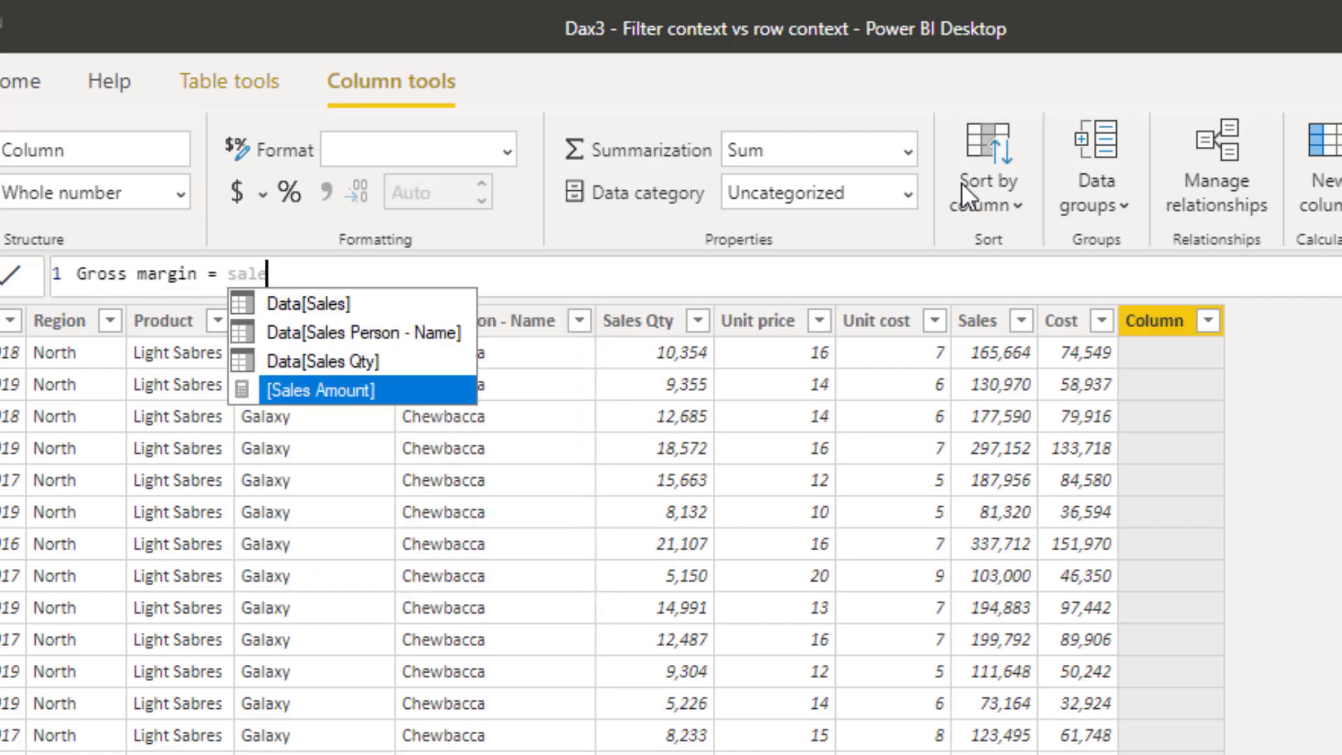
pyautogui.write('s')
pyautogui.press('Up')
pyautogui.press('Up')
pyautogui.press('Up')
pyautogui.press('Tab')
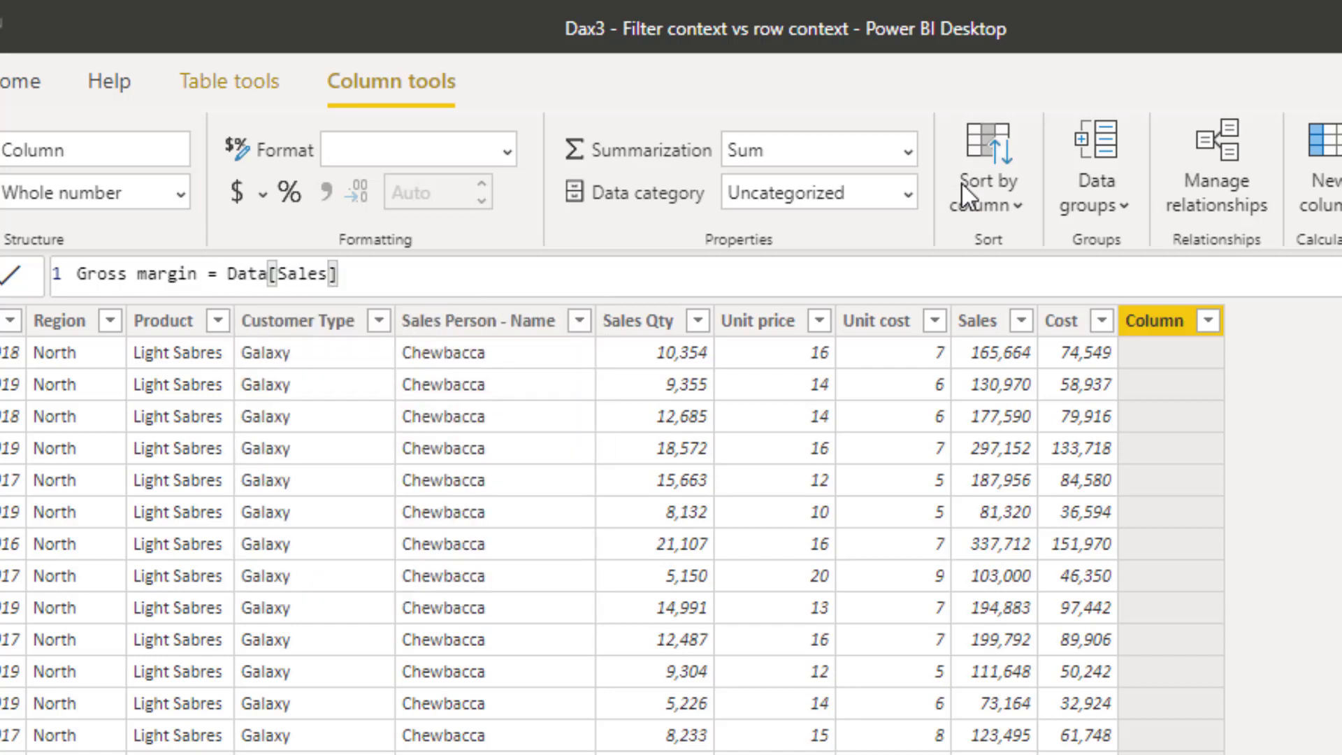
pyautogui.write('- cost')
pyautogui.press('Tab')
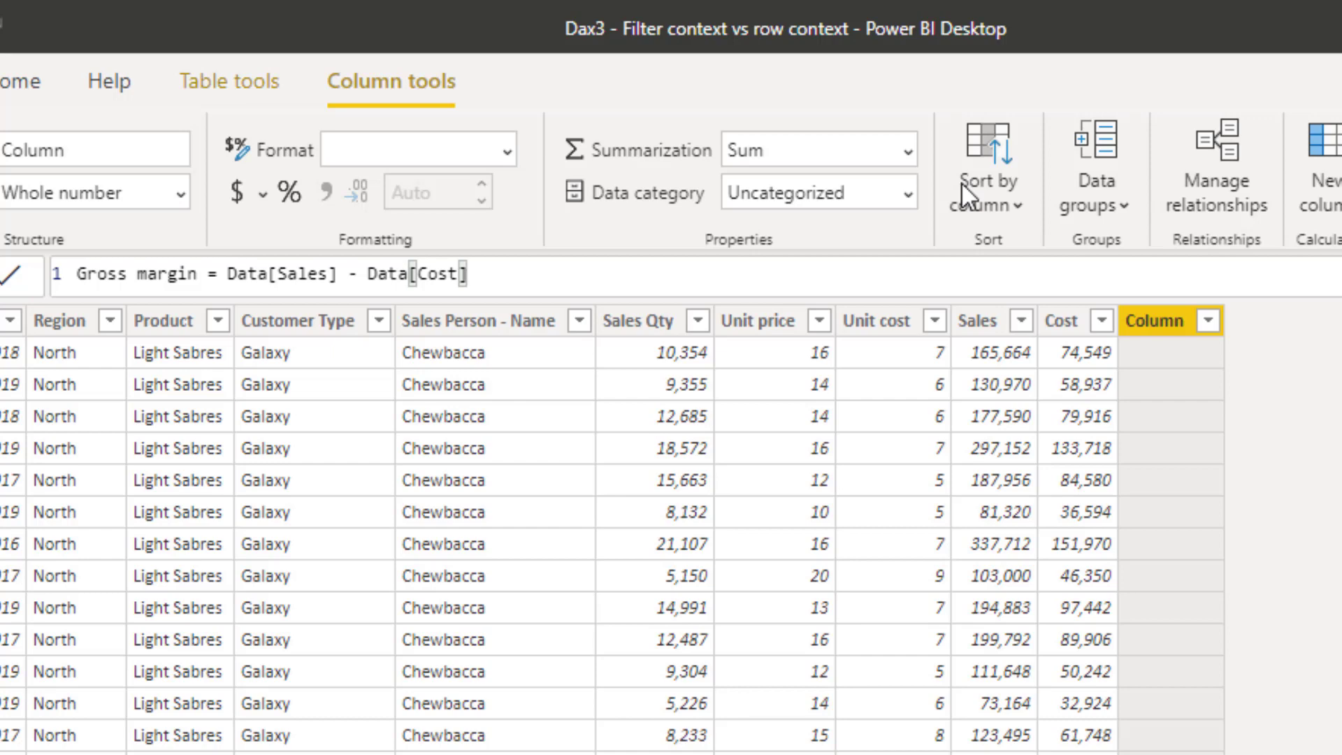
pyautogui.press('Return')
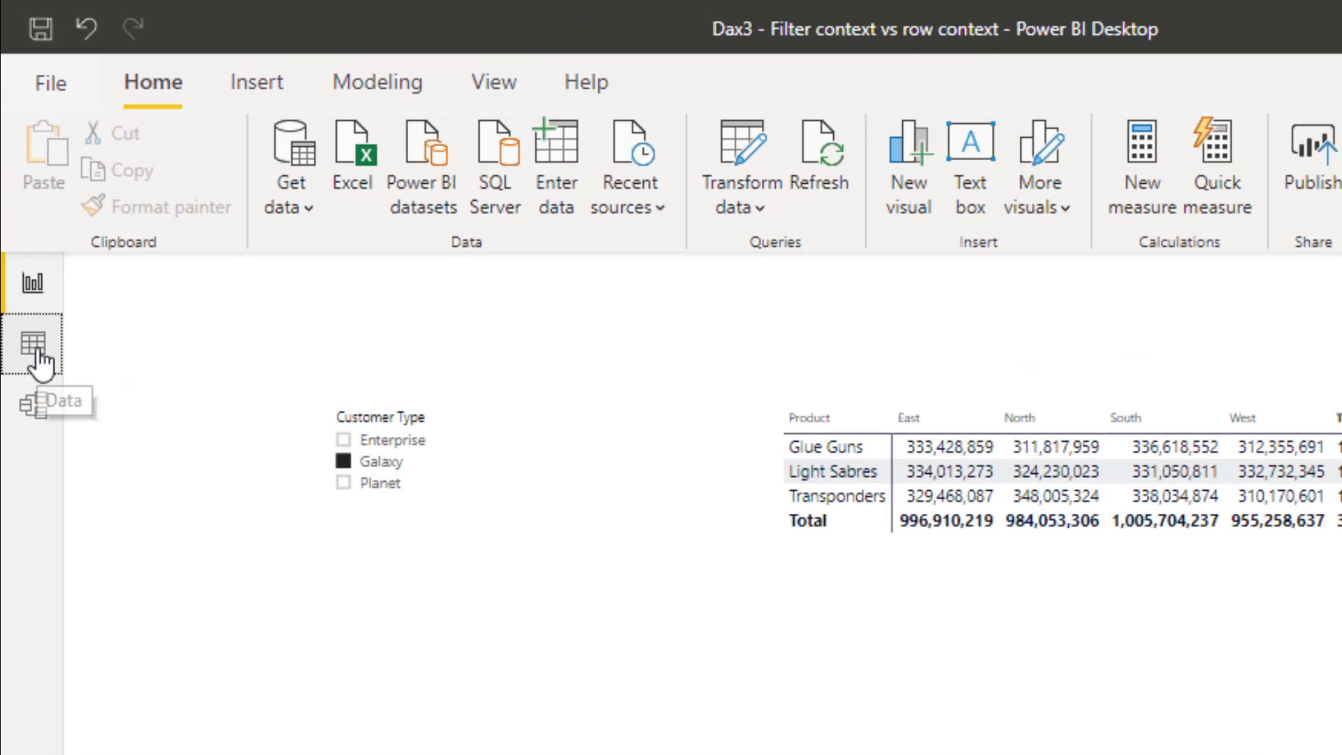
# - In the data view, copy the expression Data[Sales] - Data[Cost] from the Gross margin column's formula
pyautogui.click(24, 233)
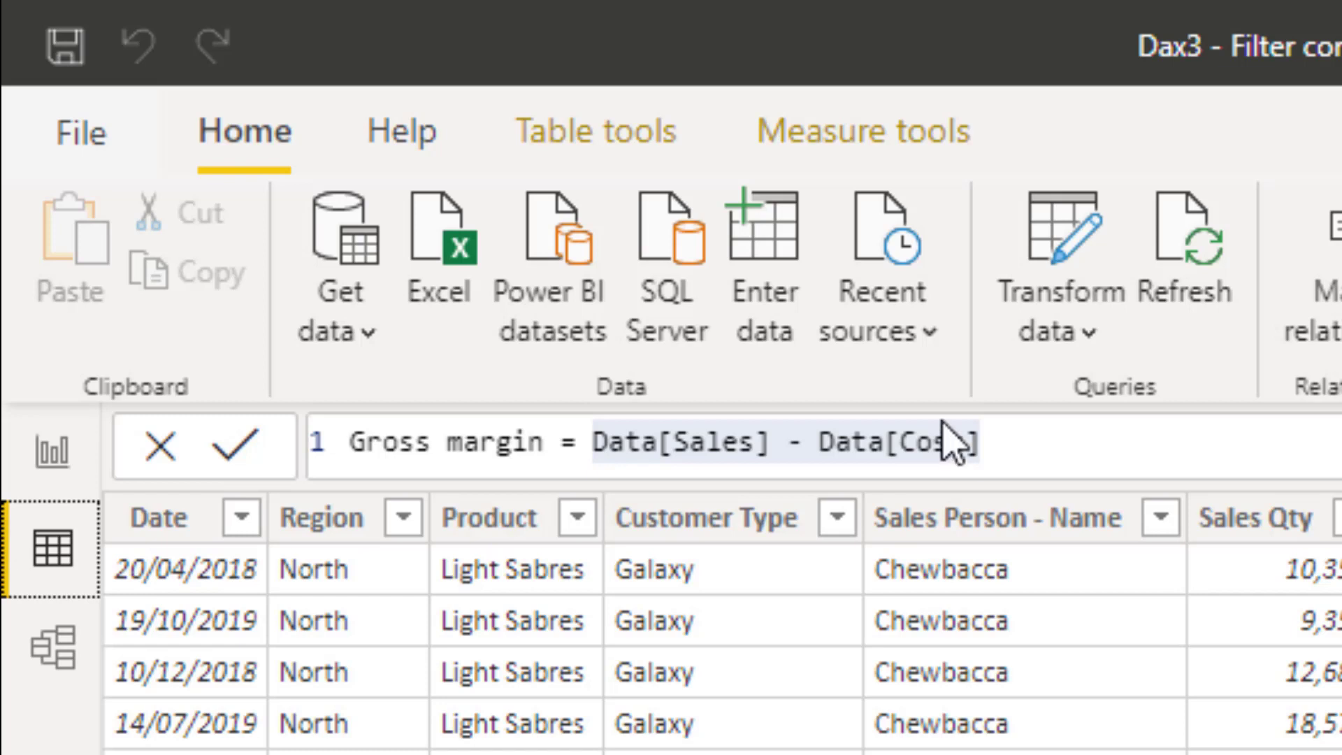
pyautogui.click(1074, 458)
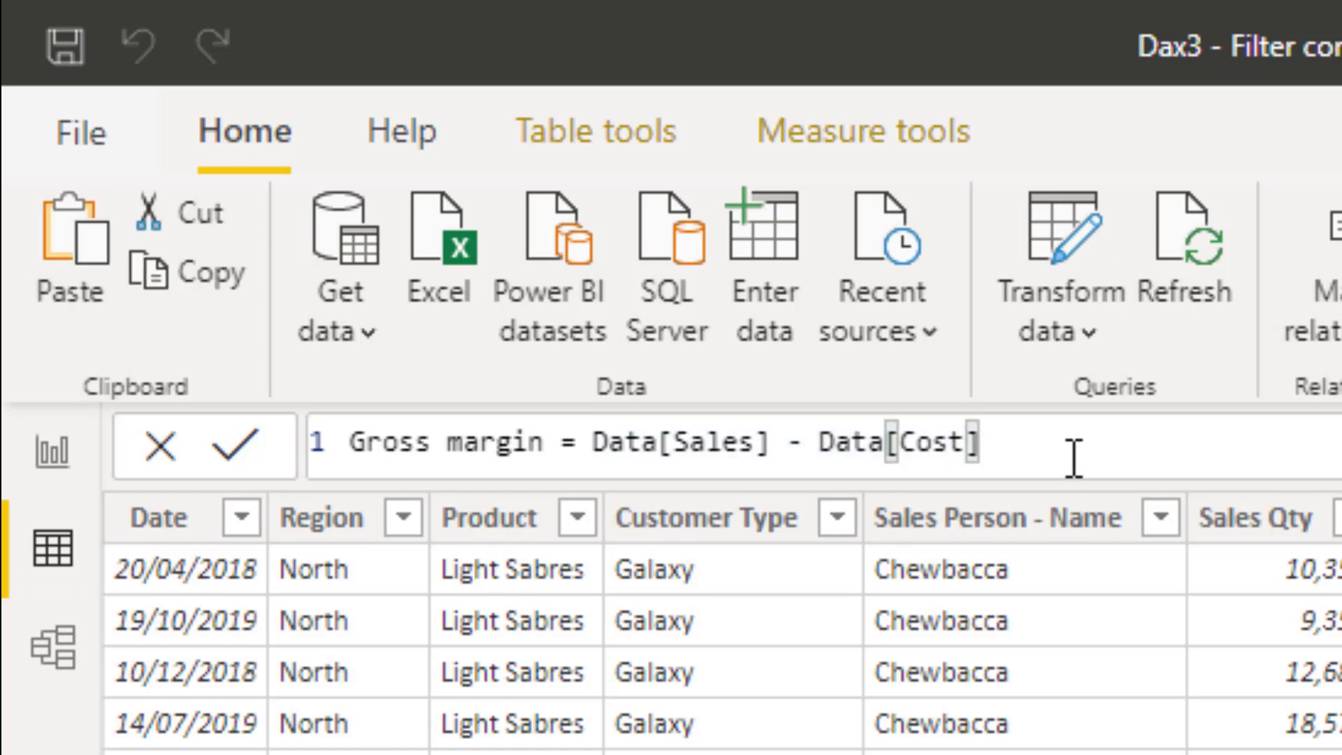
pyautogui.hotkey('ctrl', 'shift', 'Left')
pyautogui.hotkey('ctrl', 'shift', 'Left')
pyautogui.hotkey('ctrl', 'shift', 'Left')
pyautogui.hotkey('ctrl', 'shift', 'Left')
pyautogui.hotkey('ctrl', 'shift', 'Left')
pyautogui.hotkey('ctrl', 'shift', 'Left')
pyautogui.hotkey('ctrl', 'shift', 'Left')
pyautogui.hotkey('ctrl', 'shift', 'Left')
pyautogui.hotkey('ctrl', 'c')
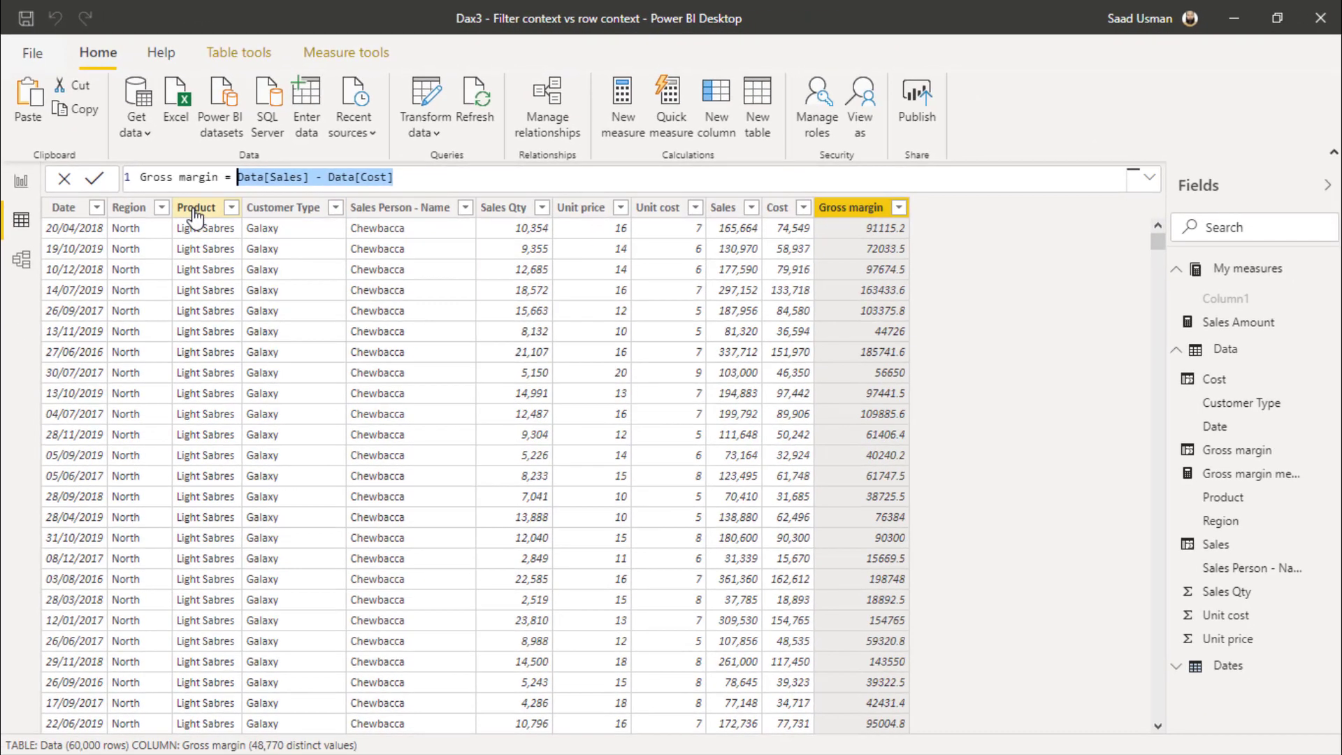
# - Return to the report view and create a measure named Gross margin measure using the copied expression Data[Sales] - Data[Cost]
pyautogui.click(14, 183)
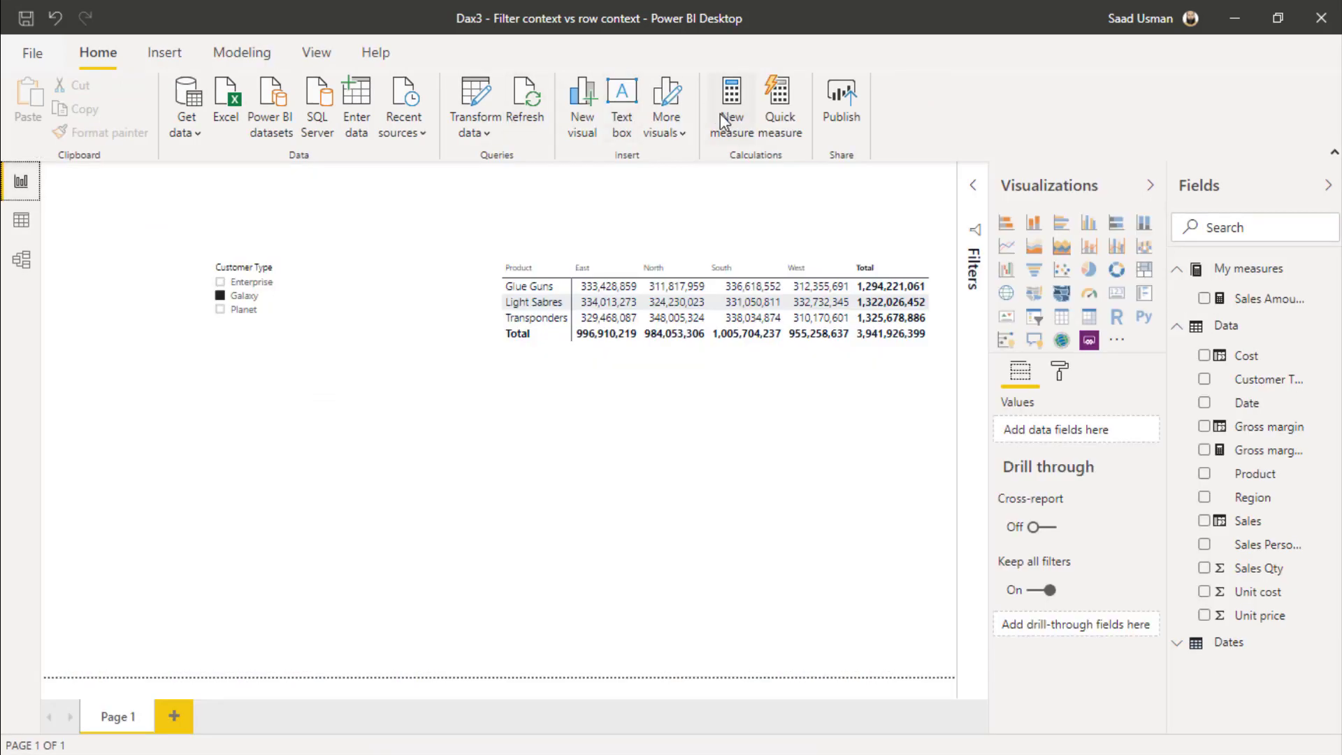
pyautogui.click(723, 116)
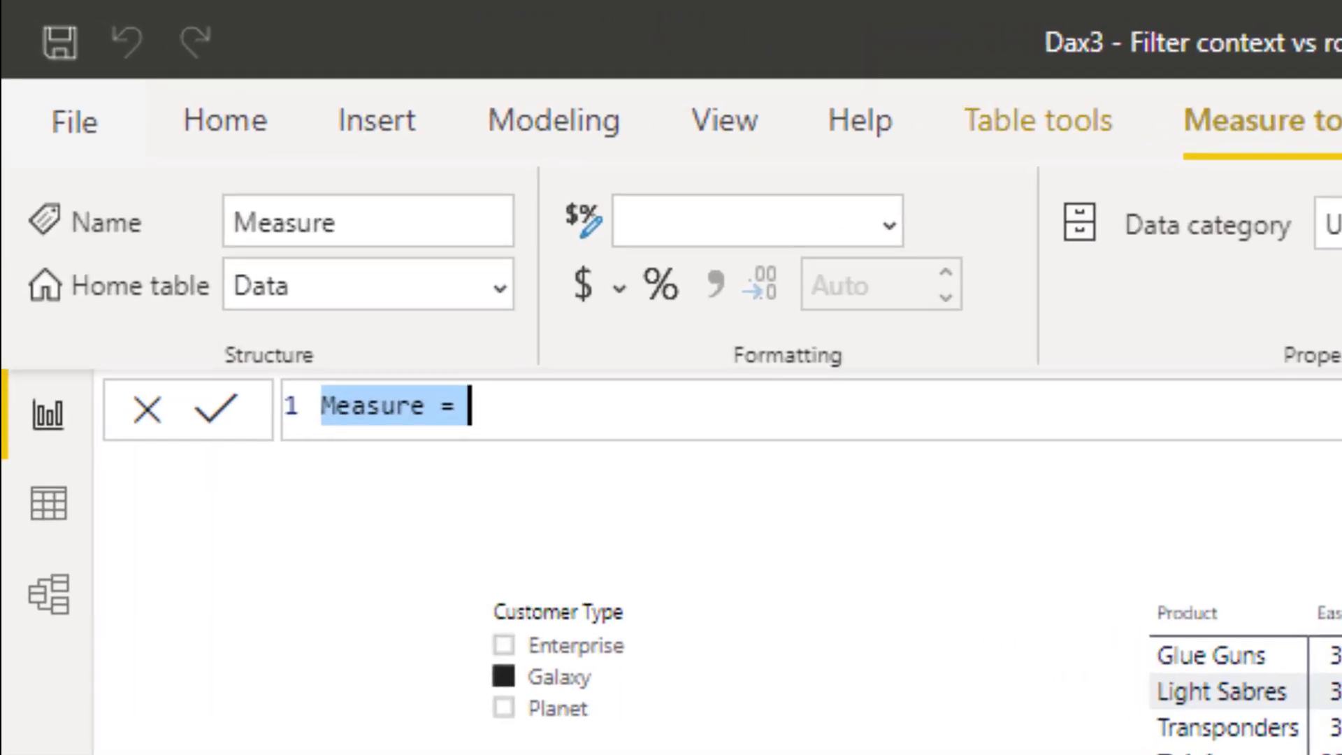
pyautogui.write('Gross')
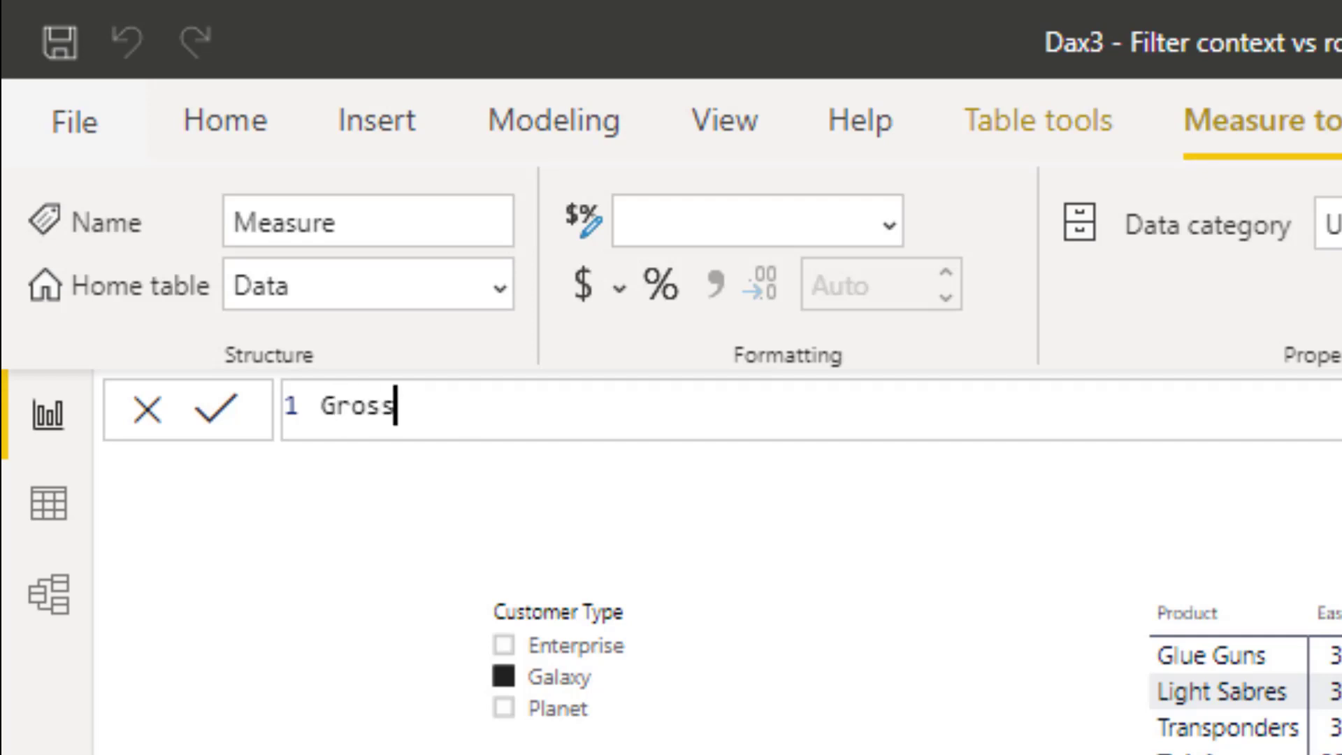
pyautogui.write(' margin measure')
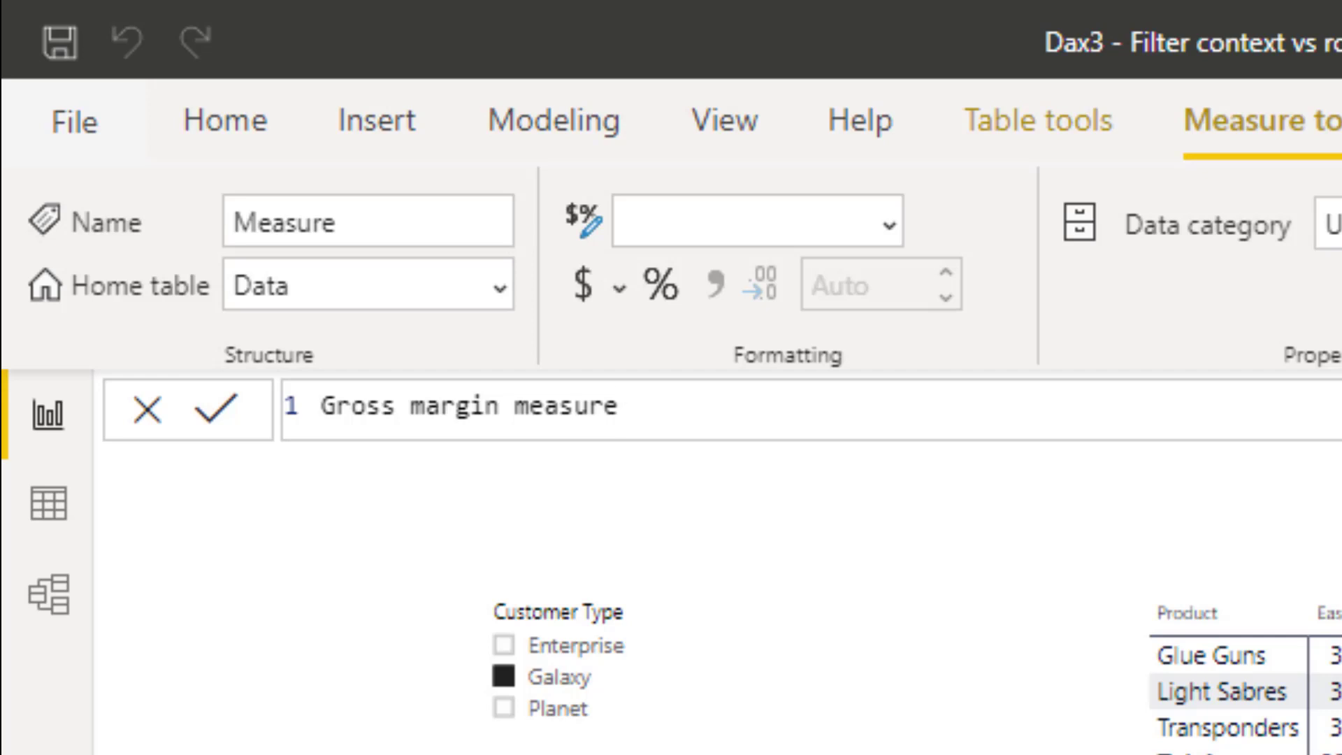
pyautogui.write(' =')
pyautogui.hotkey('ctrl', 'v')
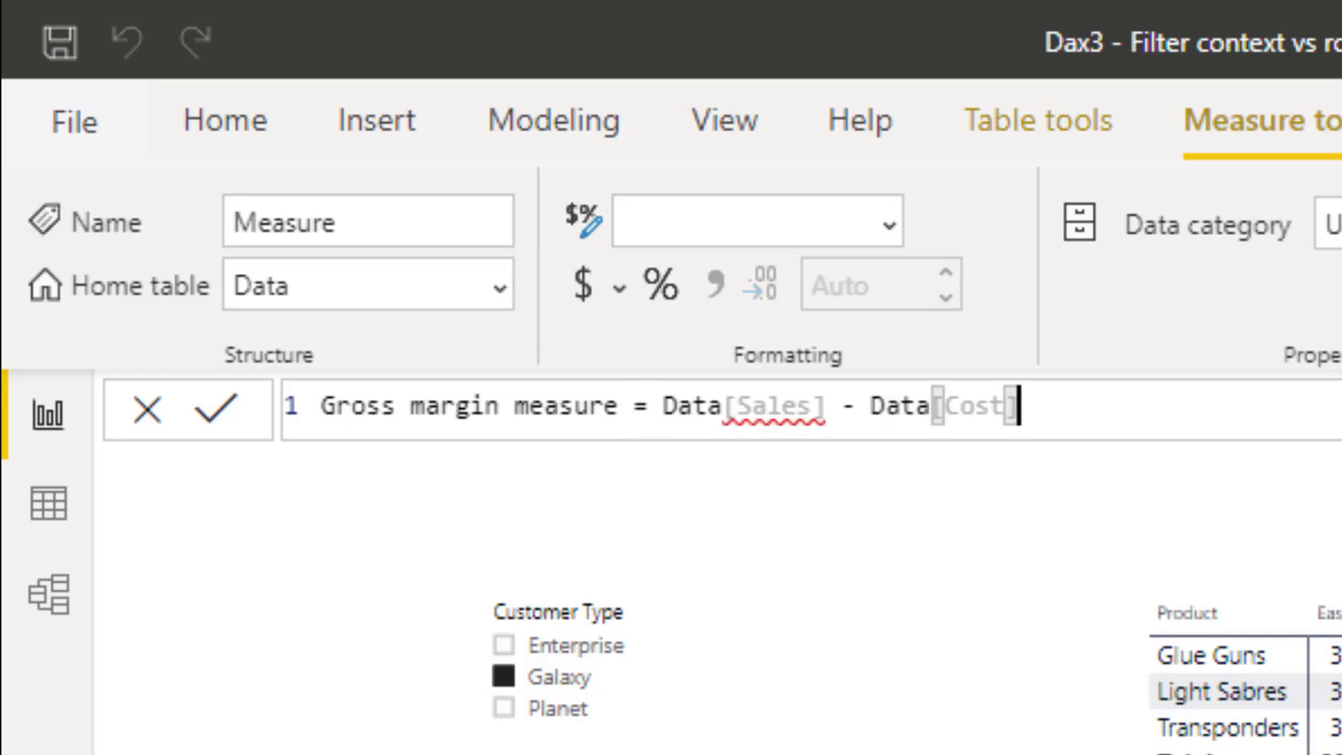
pyautogui.press('Return')
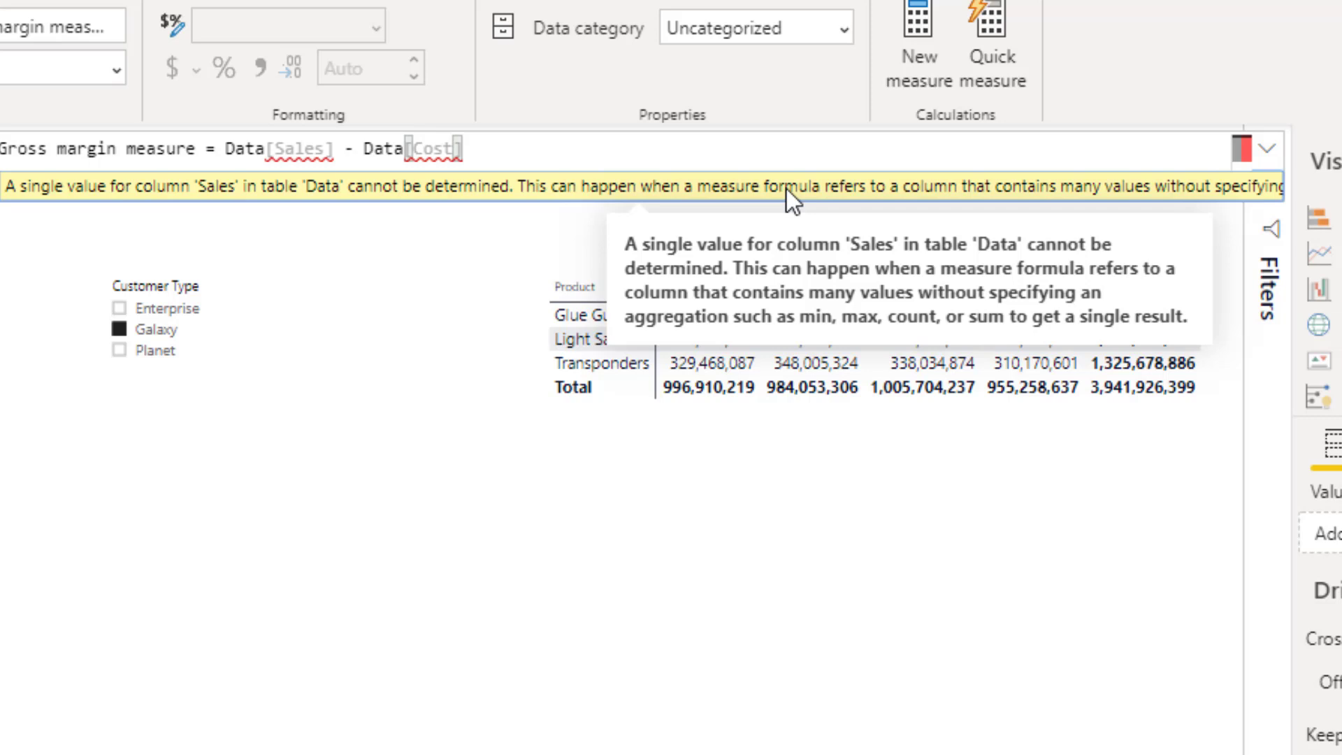
# - Wrap Data[Sales] in a SUM function in the Gross margin measure formula
pyautogui.click(737, 154)
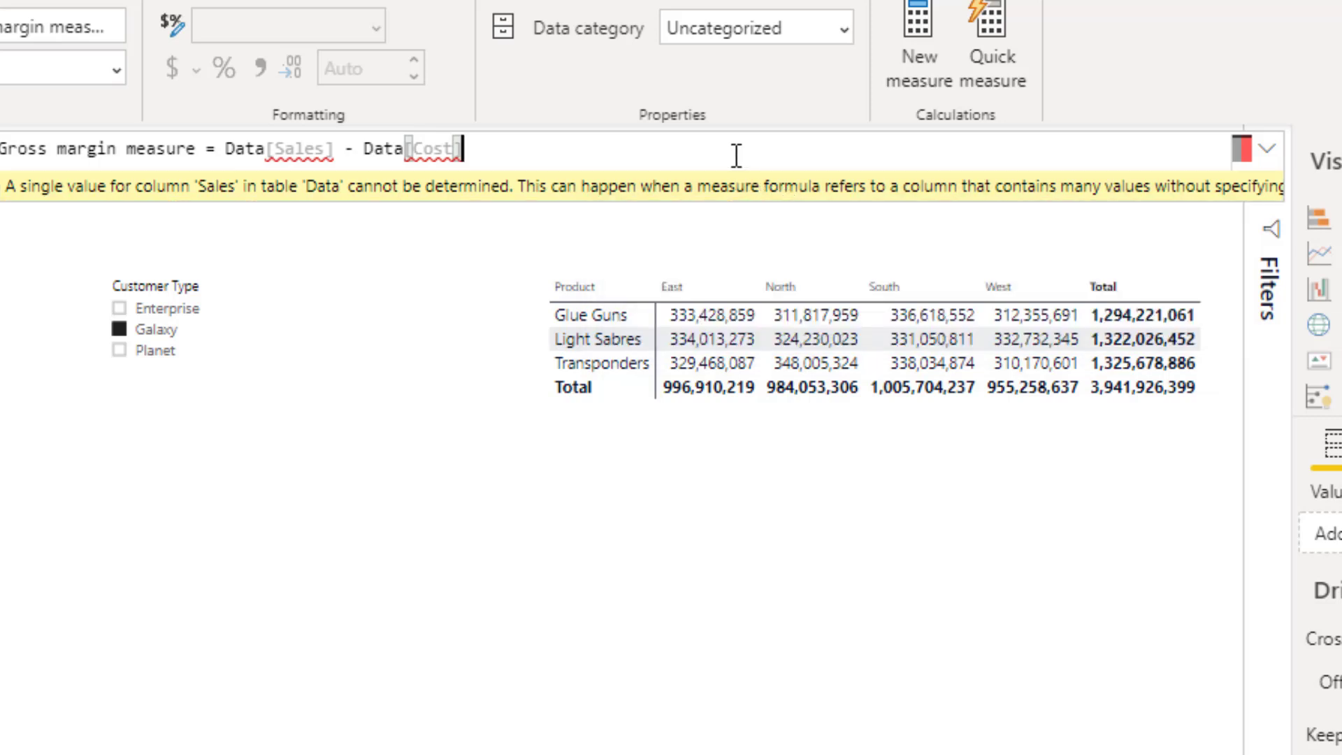
pyautogui.hotkey('ctrl', 'Left')
pyautogui.hotkey('ctrl', 'Left')
pyautogui.hotkey('ctrl', 'Left')
pyautogui.hotkey('ctrl', 'Left')
pyautogui.hotkey('ctrl', 'Left')
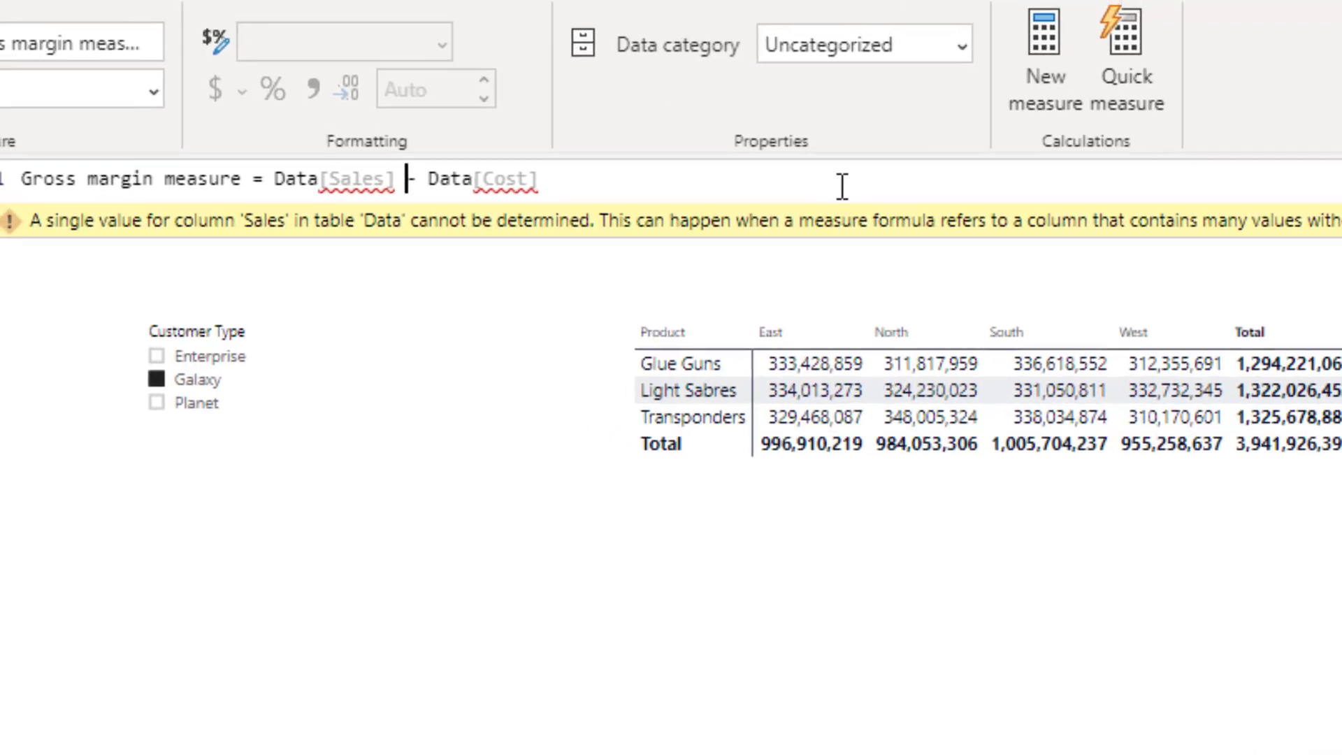
pyautogui.hotkey('ctrl', 'Left')
pyautogui.hotkey('ctrl', 'Left')
pyautogui.hotkey('ctrl', 'Left')
pyautogui.hotkey('ctrl', 'Left')
pyautogui.hotkey('ctrl', 'Left')
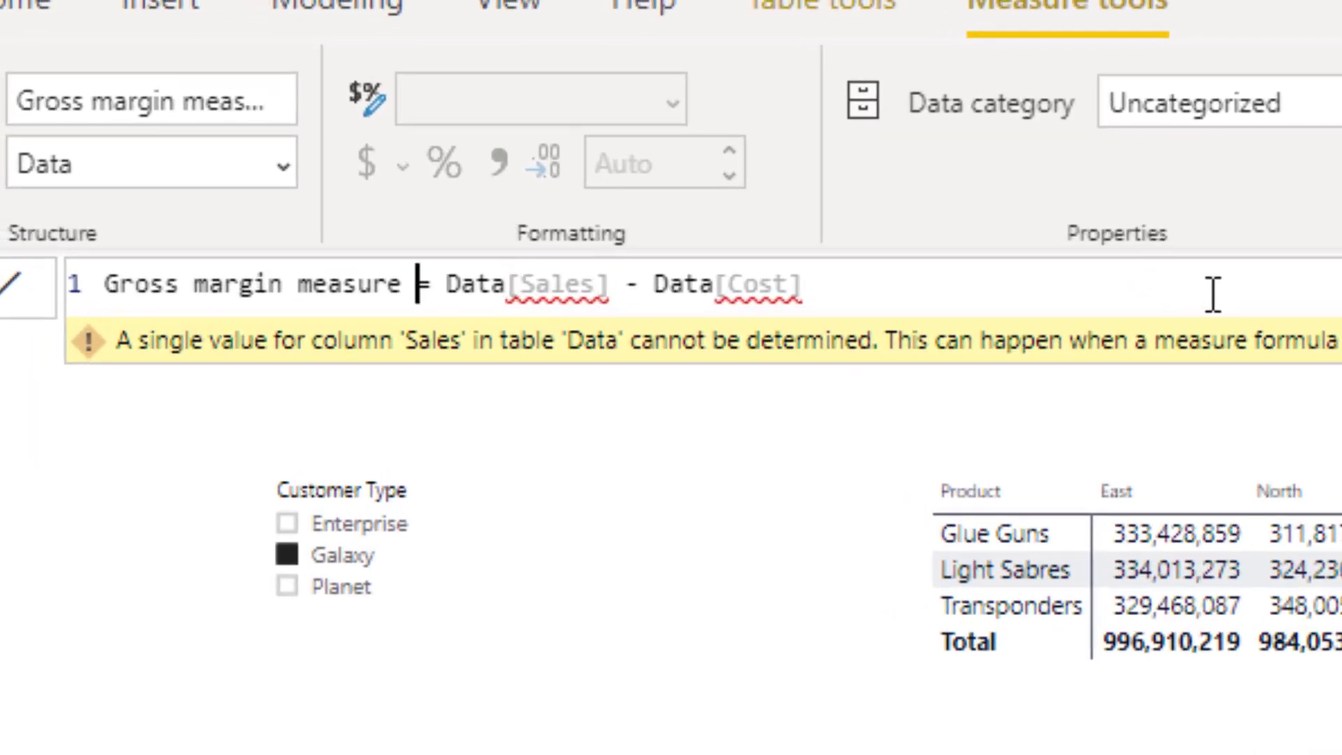
pyautogui.press('Right')
pyautogui.press('Right')
pyautogui.write('s')
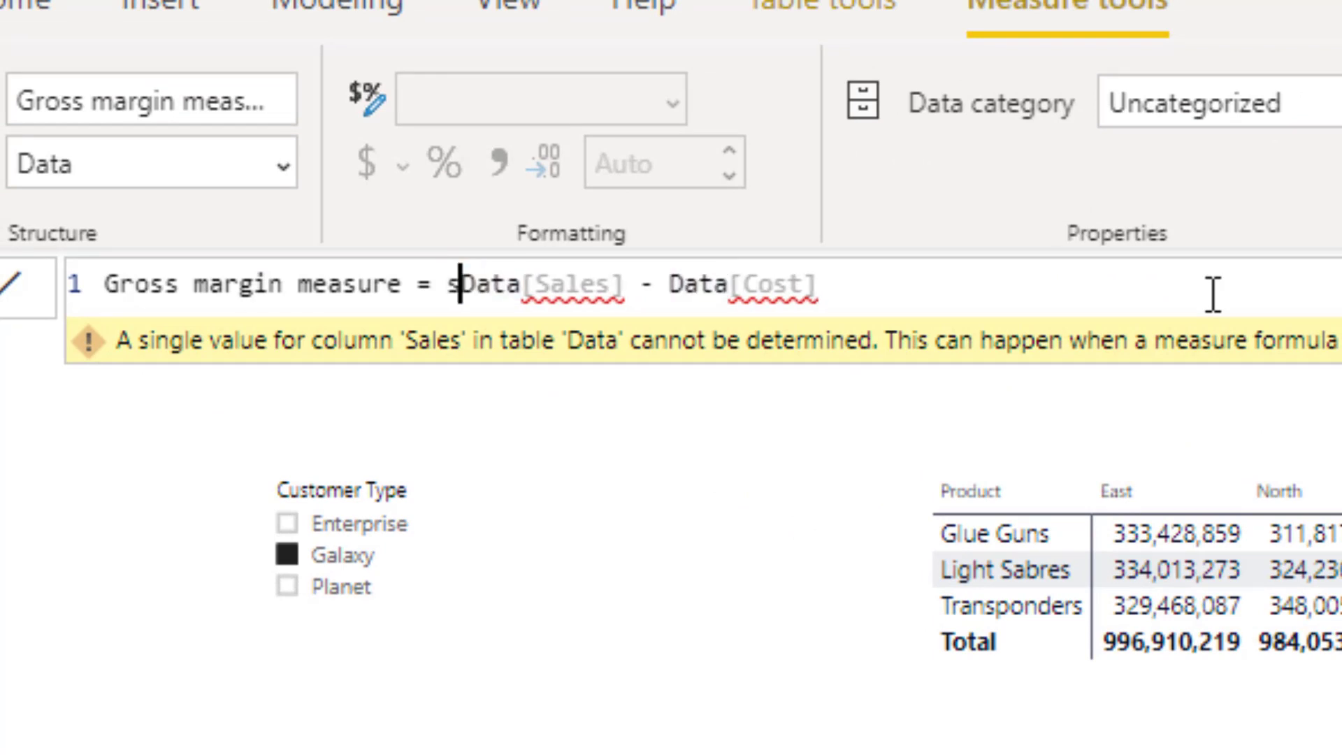
pyautogui.write('um(')
pyautogui.press('Right')
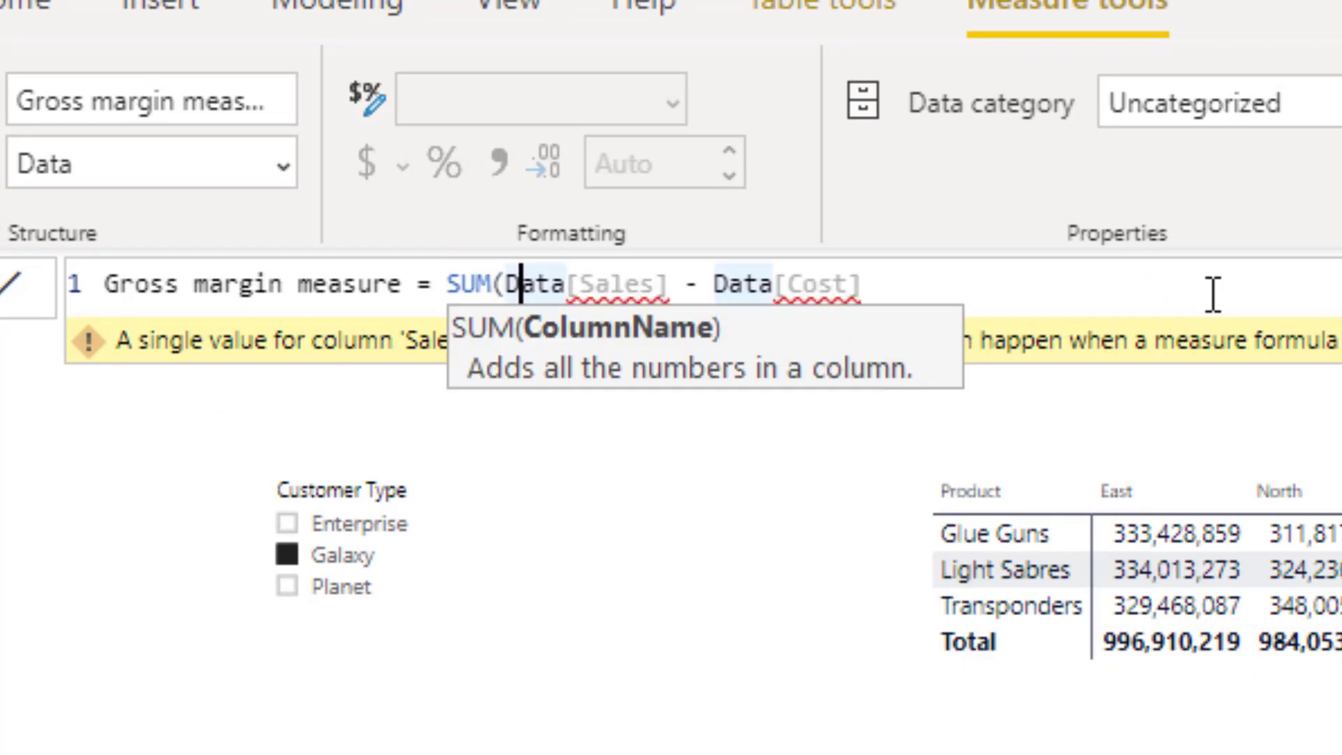
pyautogui.hotkey('ctrl', 'Right')
pyautogui.hotkey('ctrl', 'Right')
pyautogui.hotkey('ctrl', 'Right')
pyautogui.press('Left')
pyautogui.press('Left')
pyautogui.press('Left')
pyautogui.write(')')
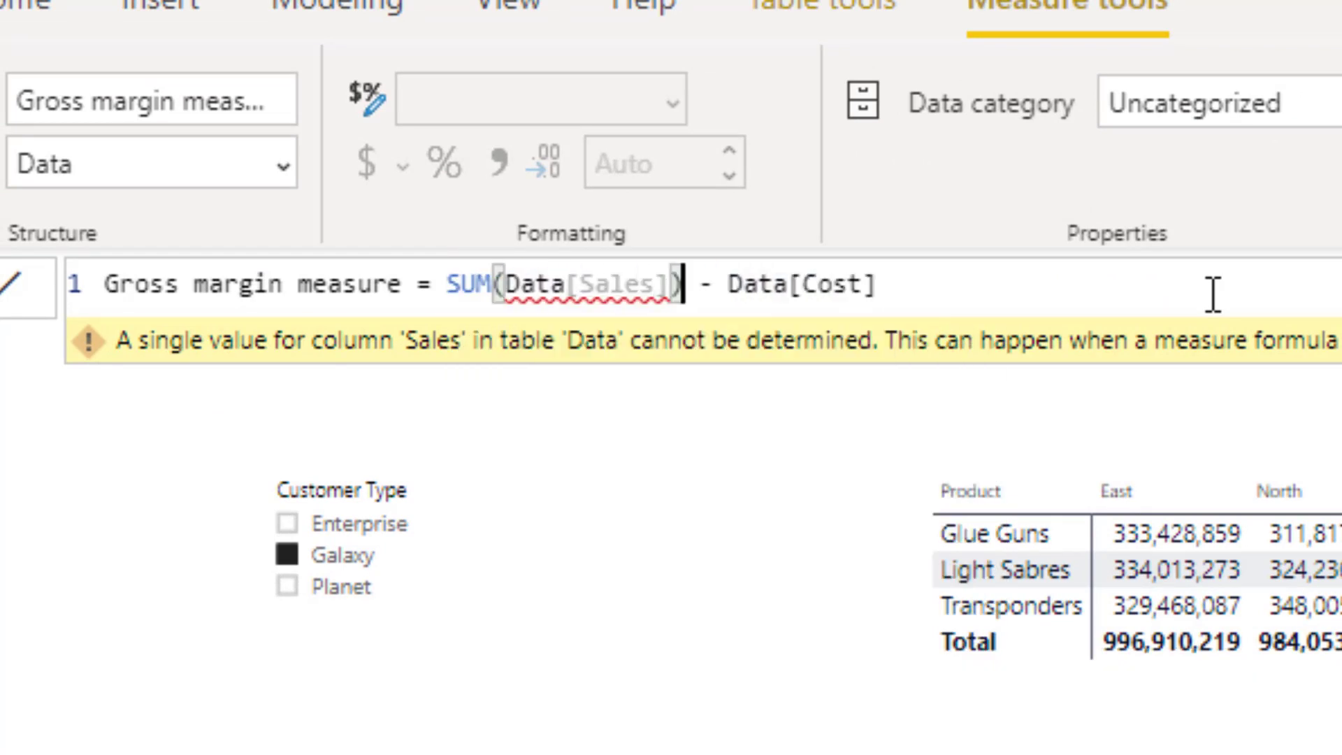
# - Wrap Data[Cost] in a SUM function in the Gross margin measure formula and commit it
pyautogui.press('Right')
pyautogui.press('Right')
pyautogui.press('Right')
pyautogui.write('sum(')
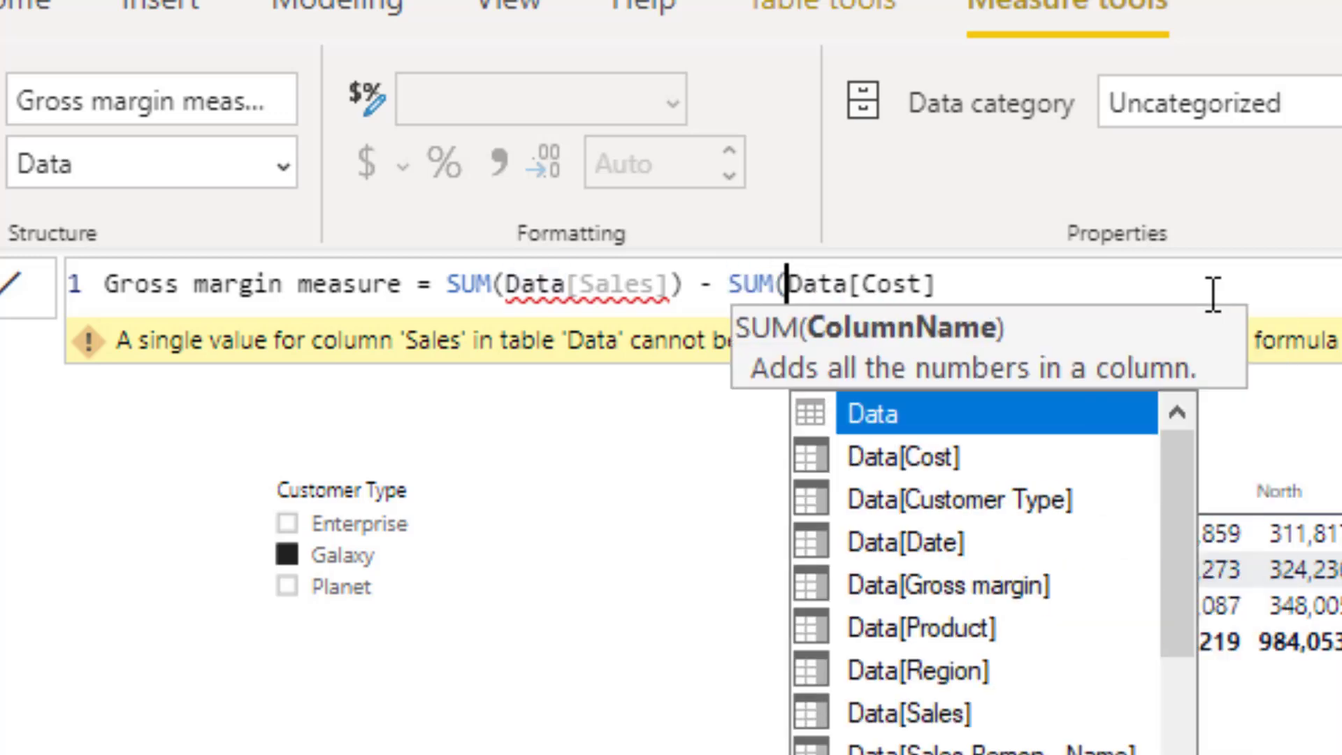
pyautogui.press('Escape')
pyautogui.press('End')
pyautogui.write(')')
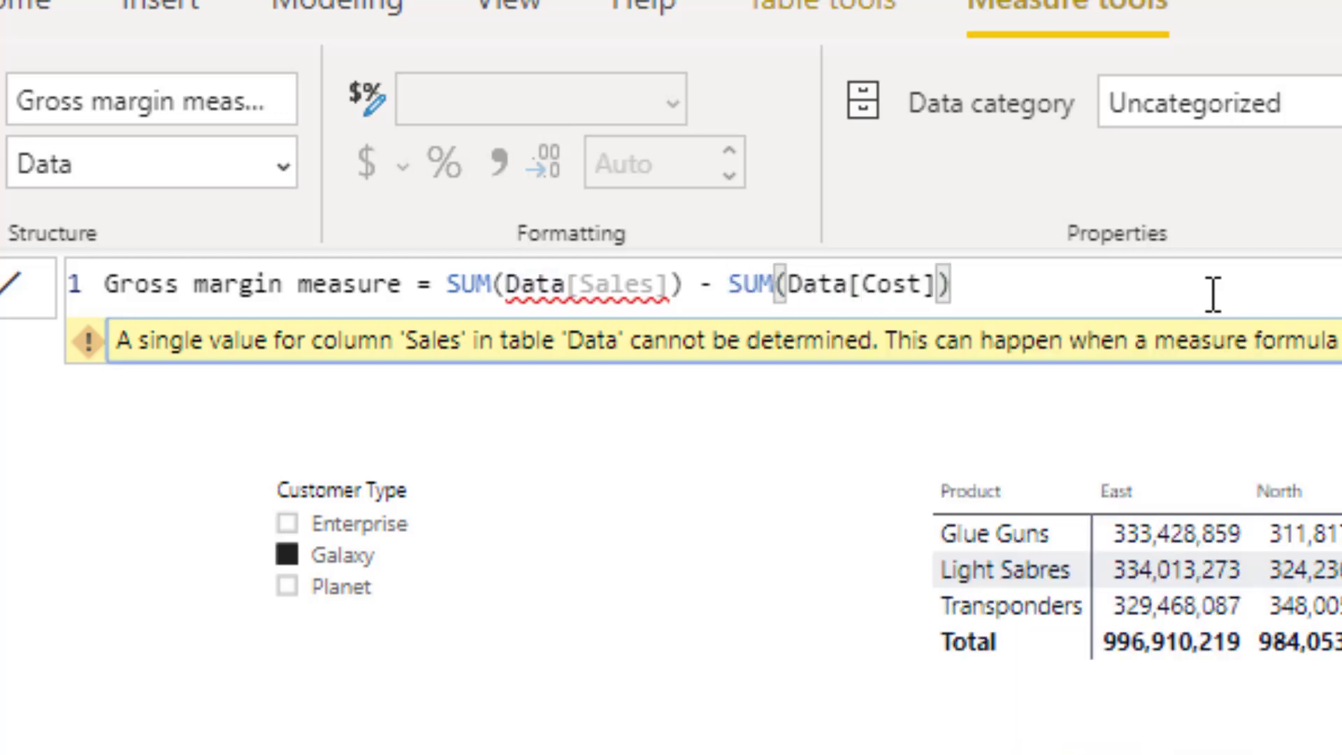
pyautogui.press('Return')
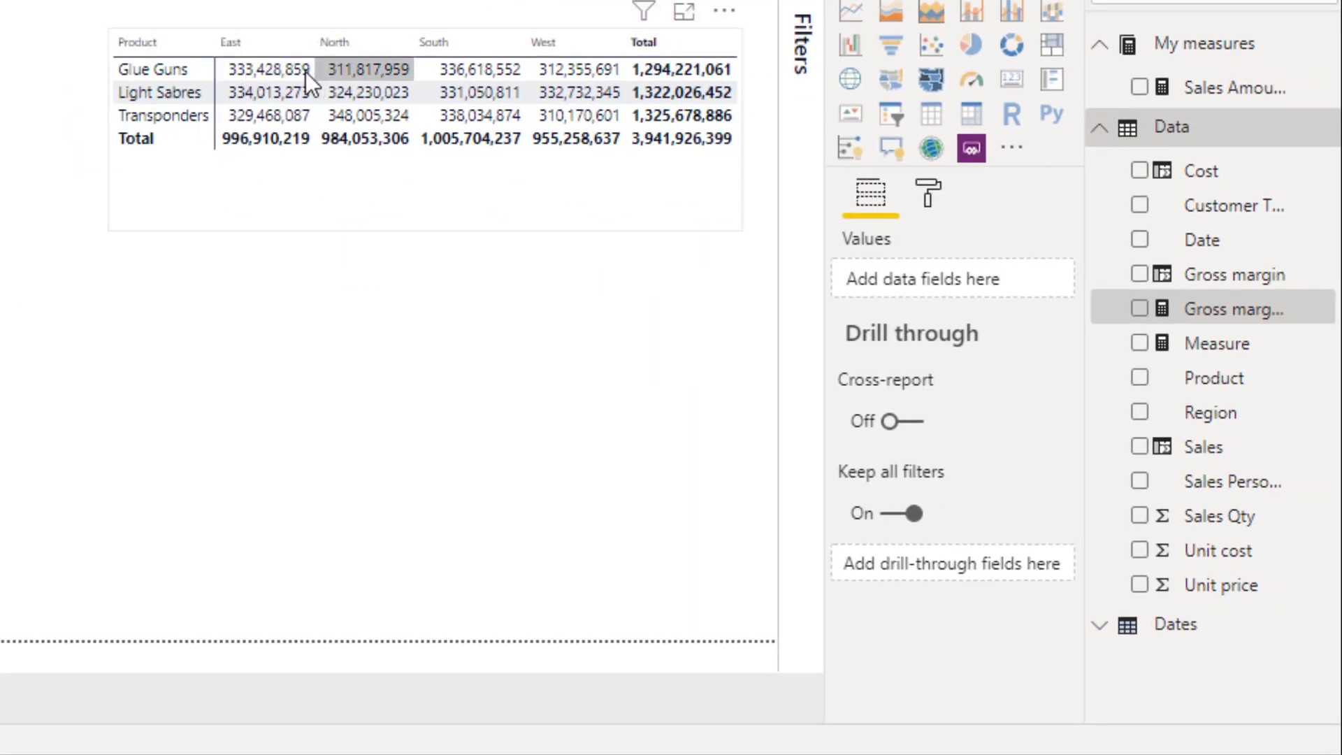
# - Remove Region from the matrix columns and add the Gross margin measure to its values
pyautogui.click(583, 207)
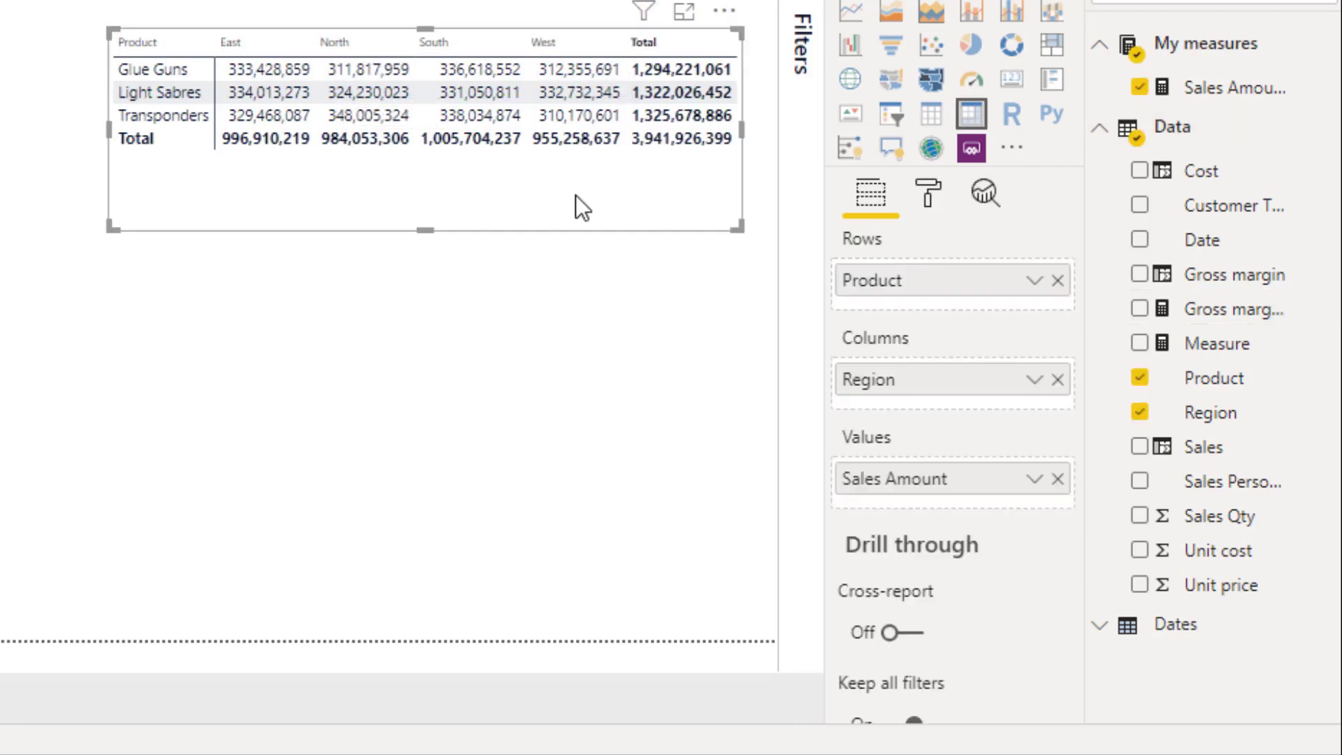
pyautogui.click(1059, 381)
pyautogui.click(1212, 315)
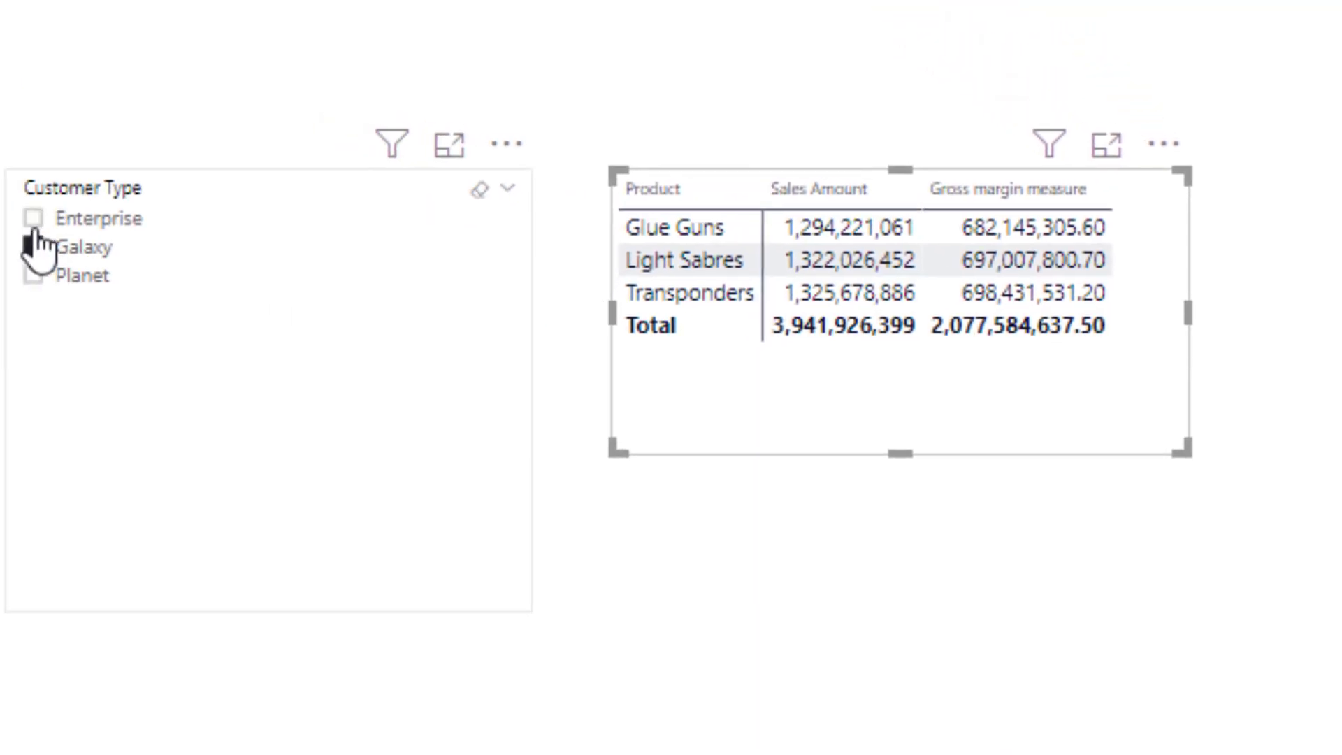
# - Filter the Customer Type slicer to Enterprise, switch it to Planet, and display the Sales Amount measure's formula
pyautogui.click(40, 220)
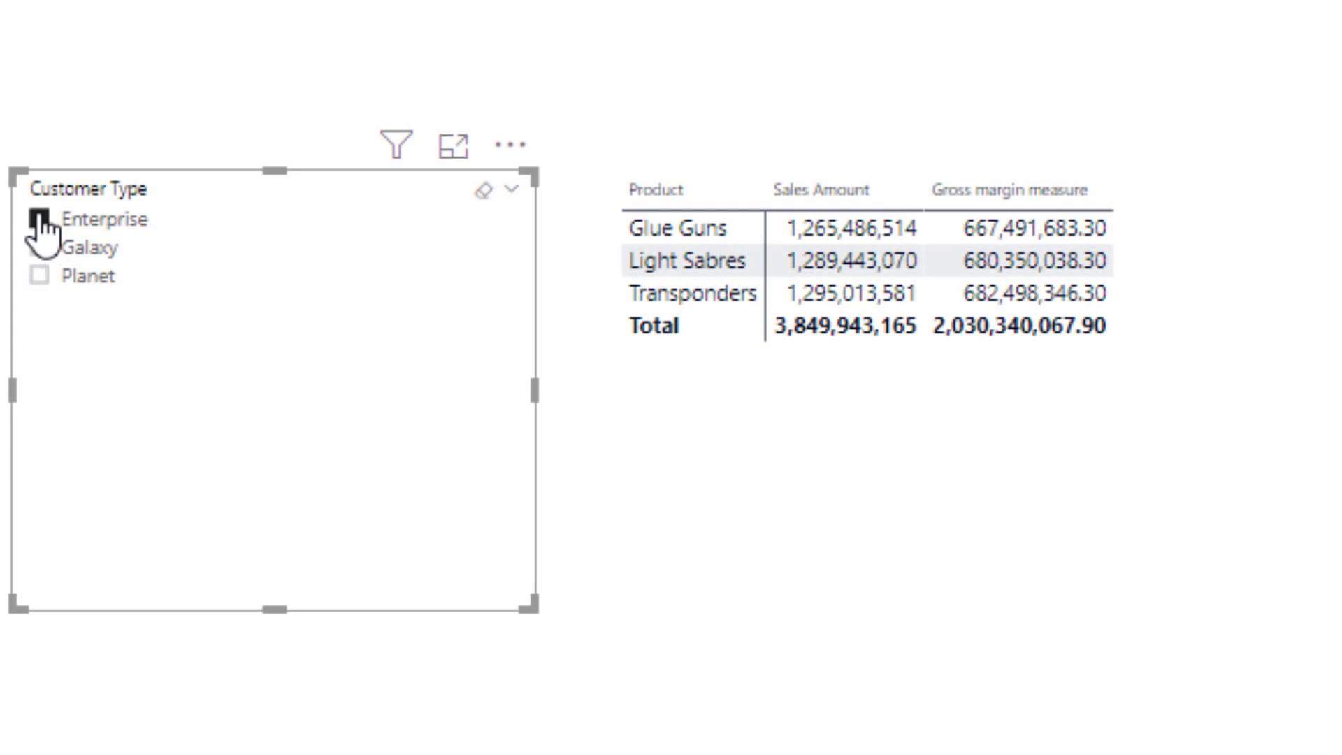
pyautogui.click(40, 276)
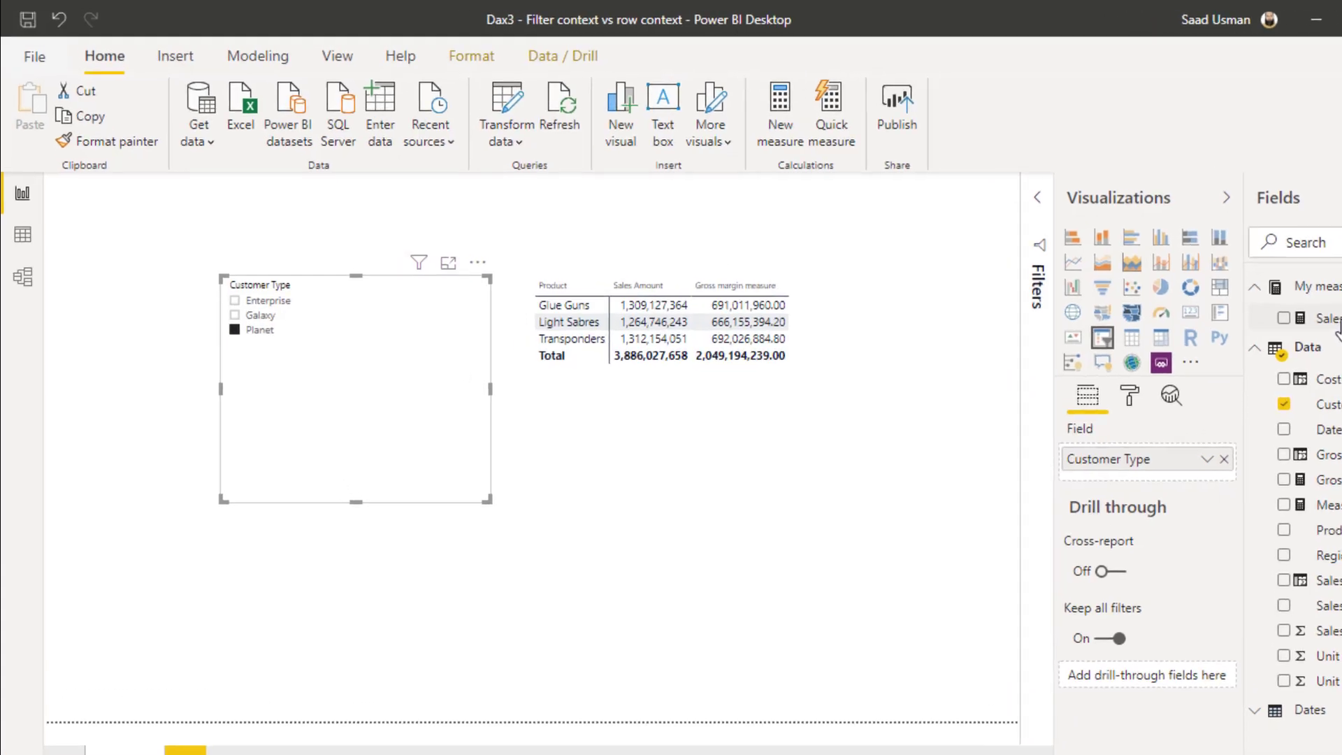
pyautogui.click(1328, 319)
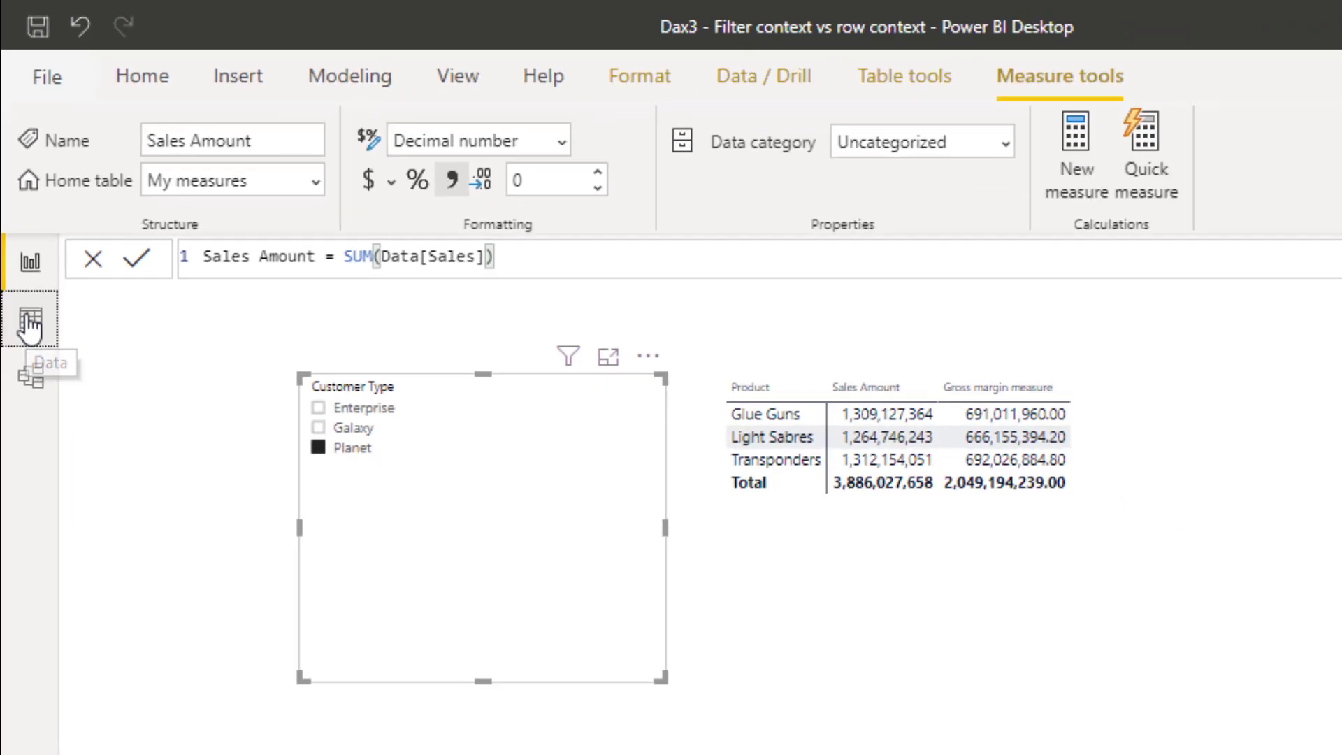
# - Switch to the data view and start a new calculated column named Sales measure in the Data table
pyautogui.click(44, 482)
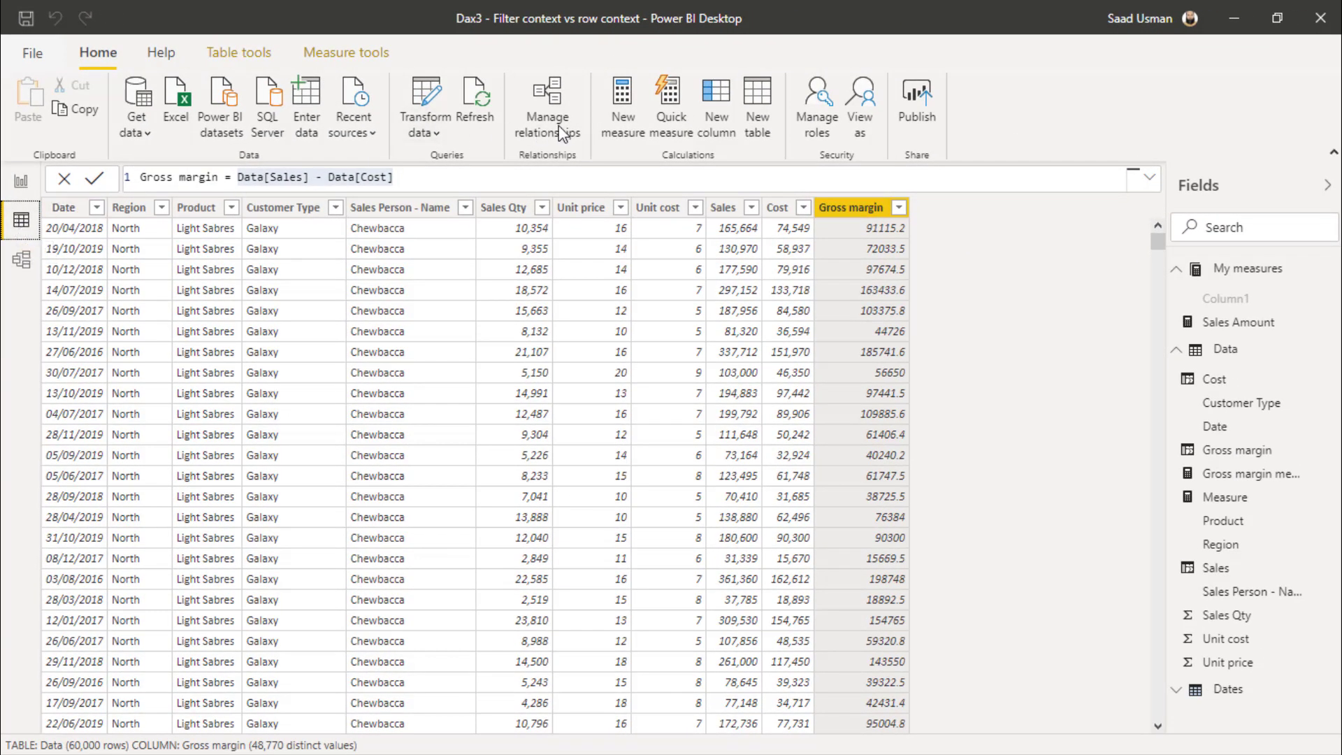
pyautogui.click(725, 131)
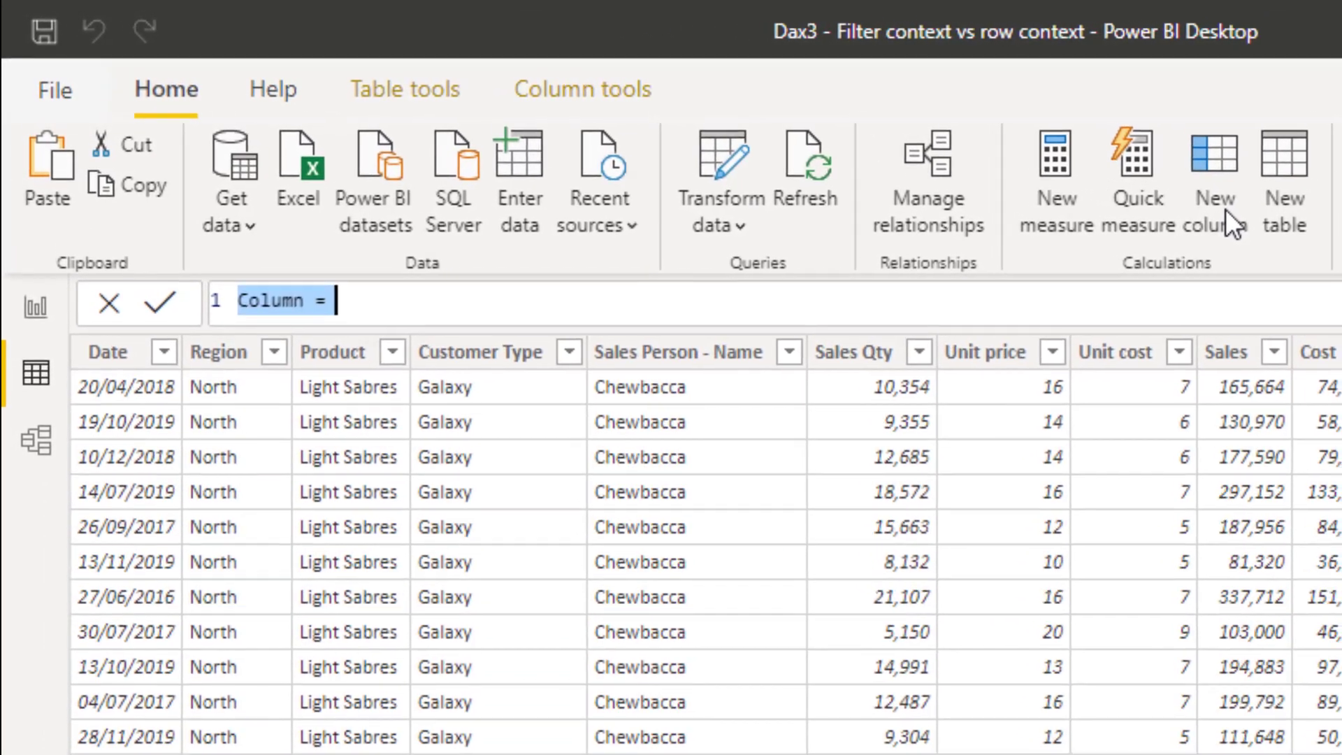
pyautogui.write('Sales measure')
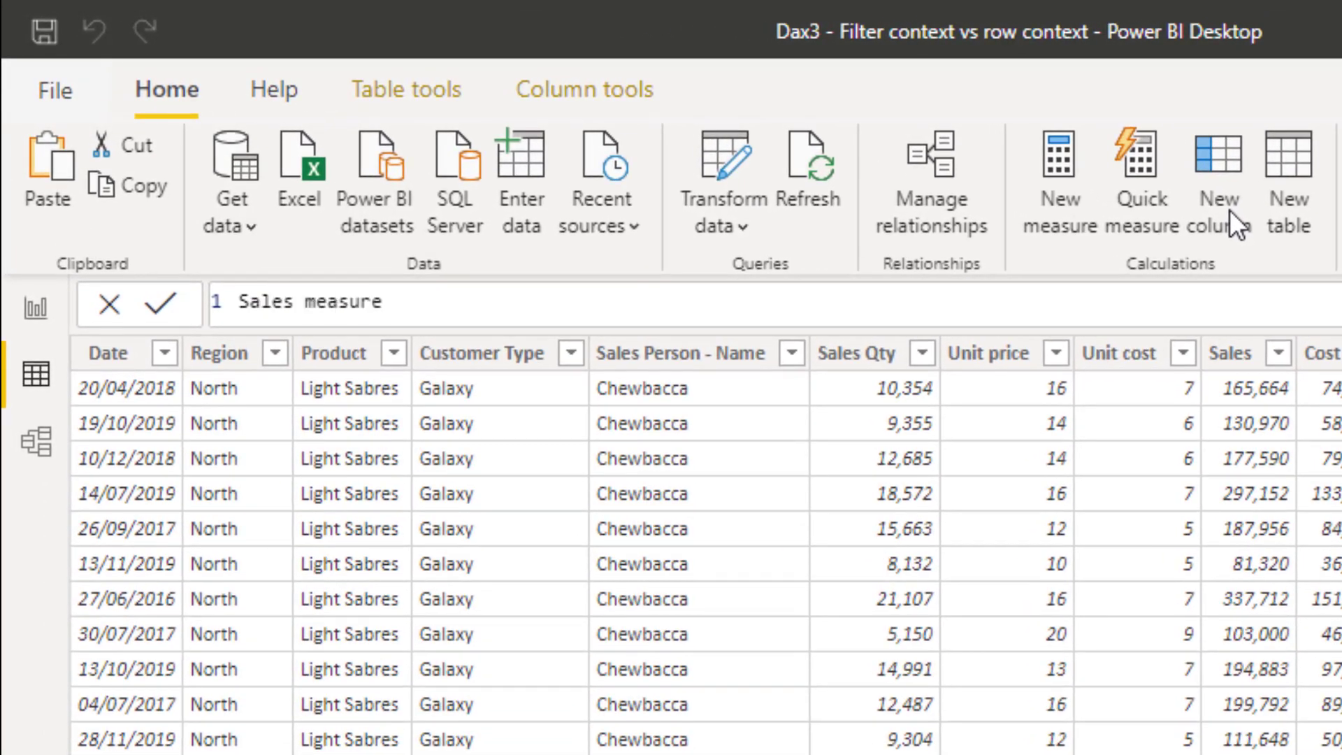
# - Define the Sales measure column as SUM(Data[Sales]) and commit the formula
pyautogui.write(' = sum(d')
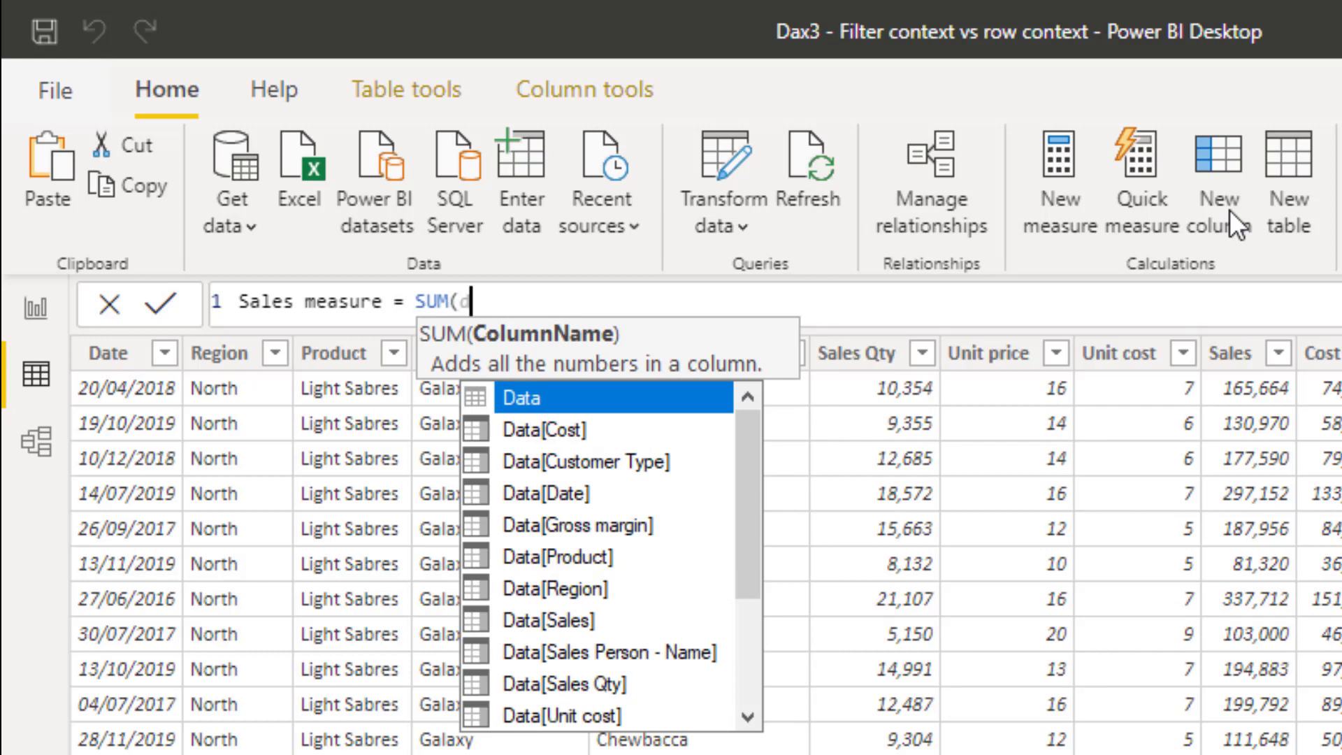
pyautogui.write('at')
pyautogui.press('Down')
pyautogui.press('Down')
pyautogui.press('Down')
pyautogui.press('Down')
pyautogui.press('Down')
pyautogui.press('Down')
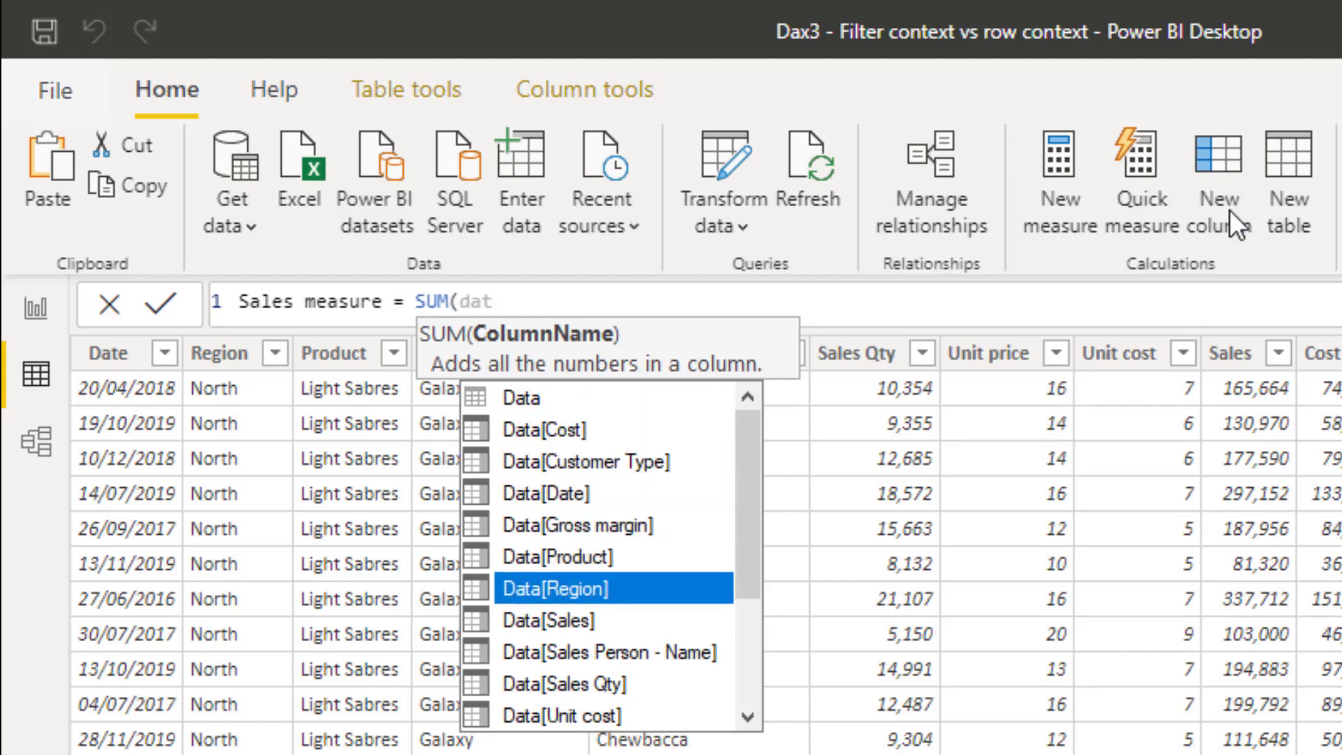
pyautogui.press('Down')
pyautogui.press('Tab')
pyautogui.write(')')
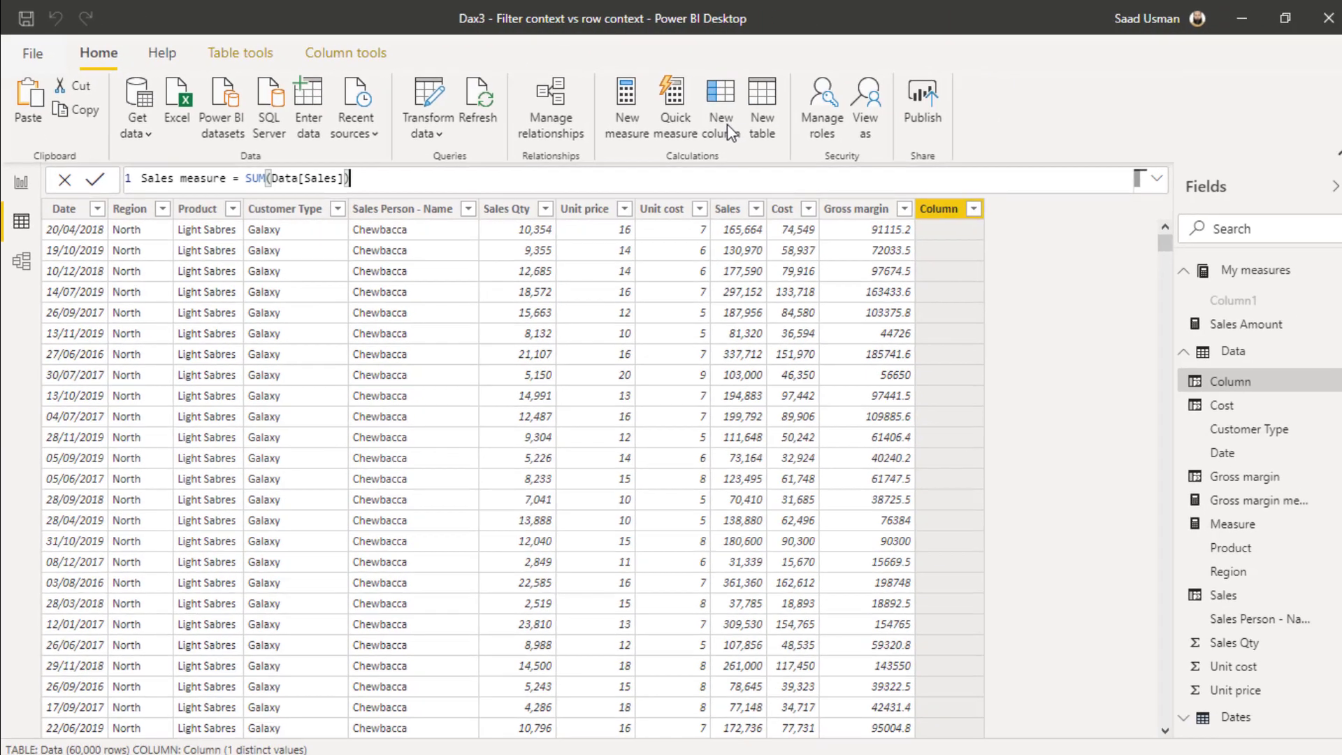
pyautogui.press('Return')
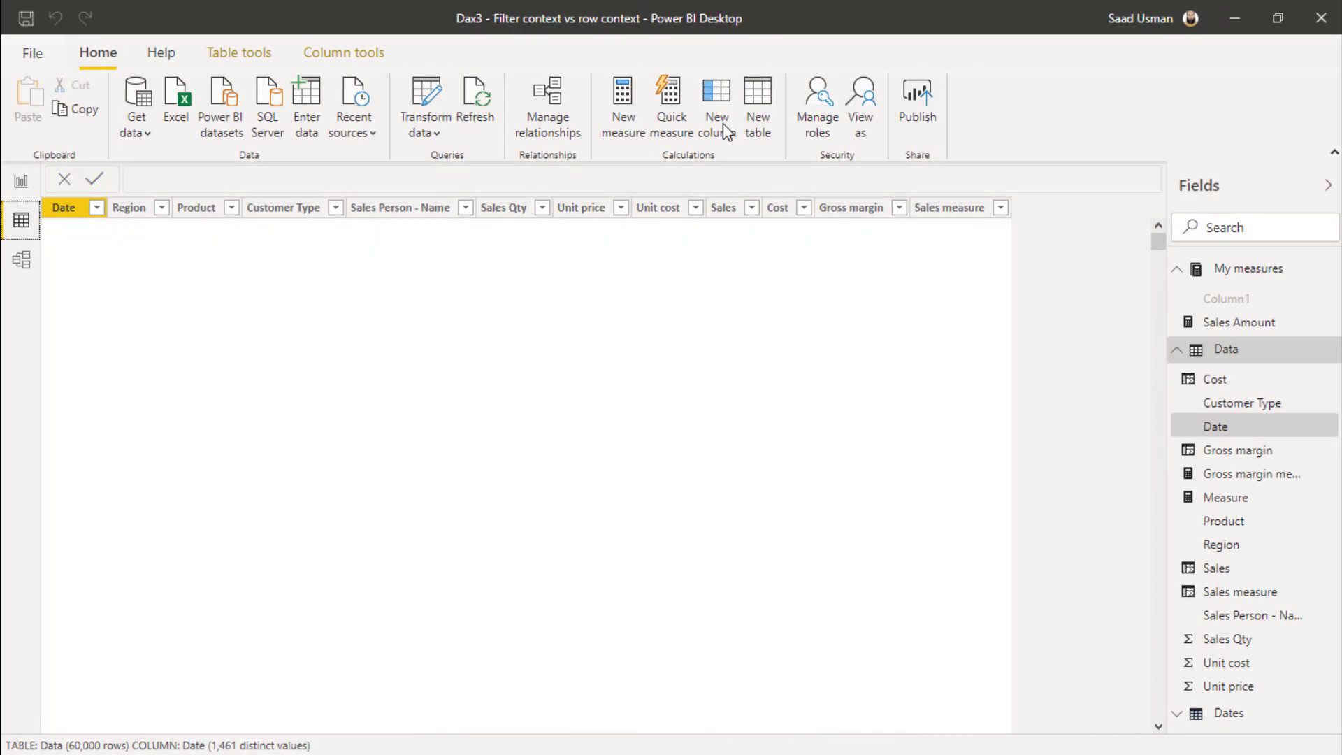